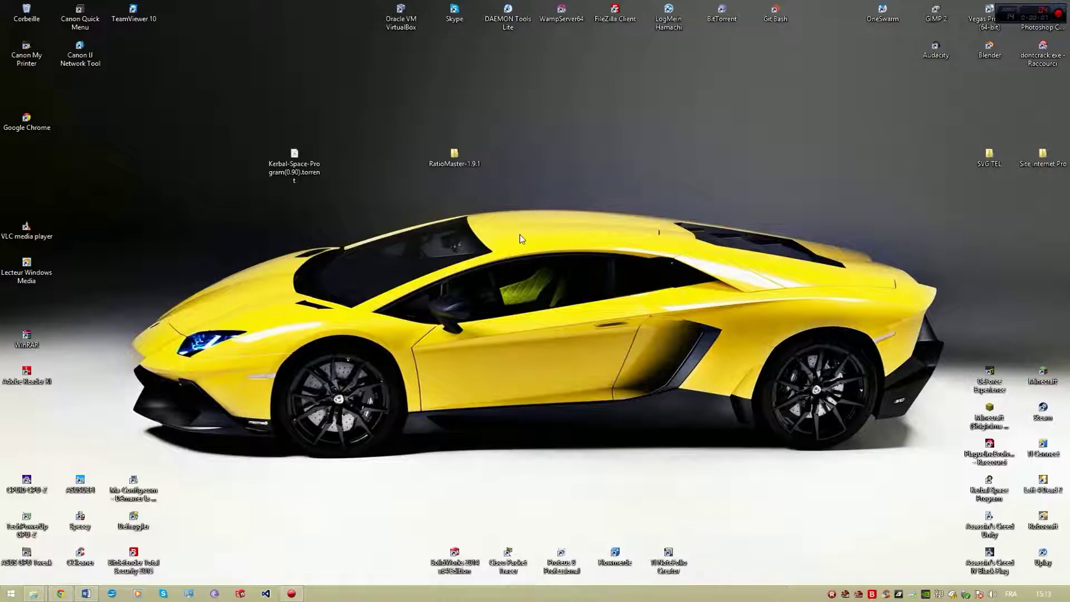
Step: Launch RM.exe from the desktop's RatioMaster-1.9.1 folder and move its window clear of the folder window
{"action": "double_click", "coordinate": [454, 156]}
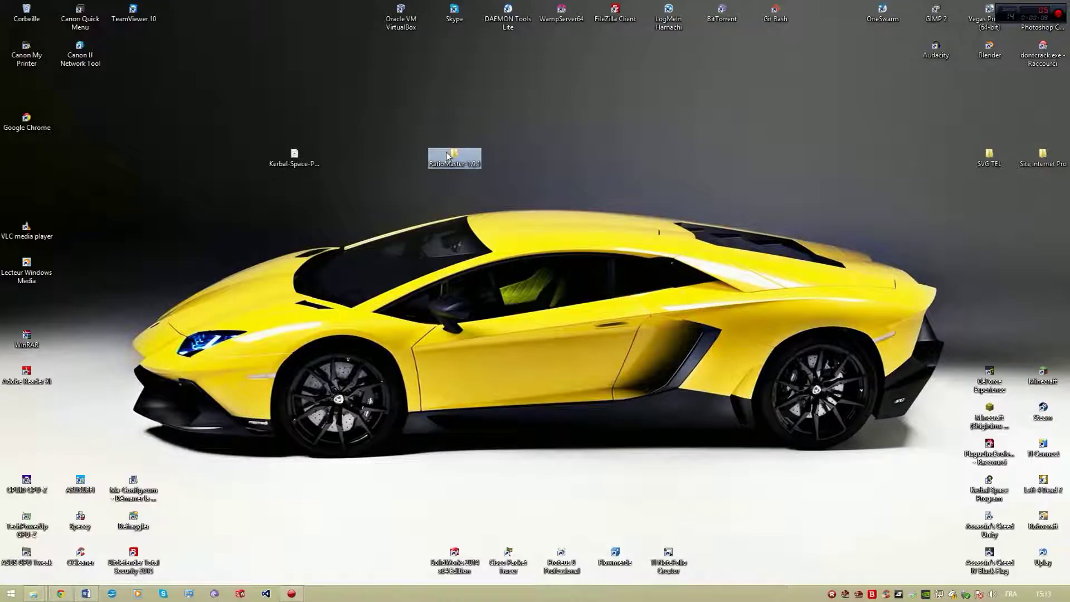
{"action": "left_click_drag", "start_coordinate": [684, 67], "coordinate": [1068, 184]}
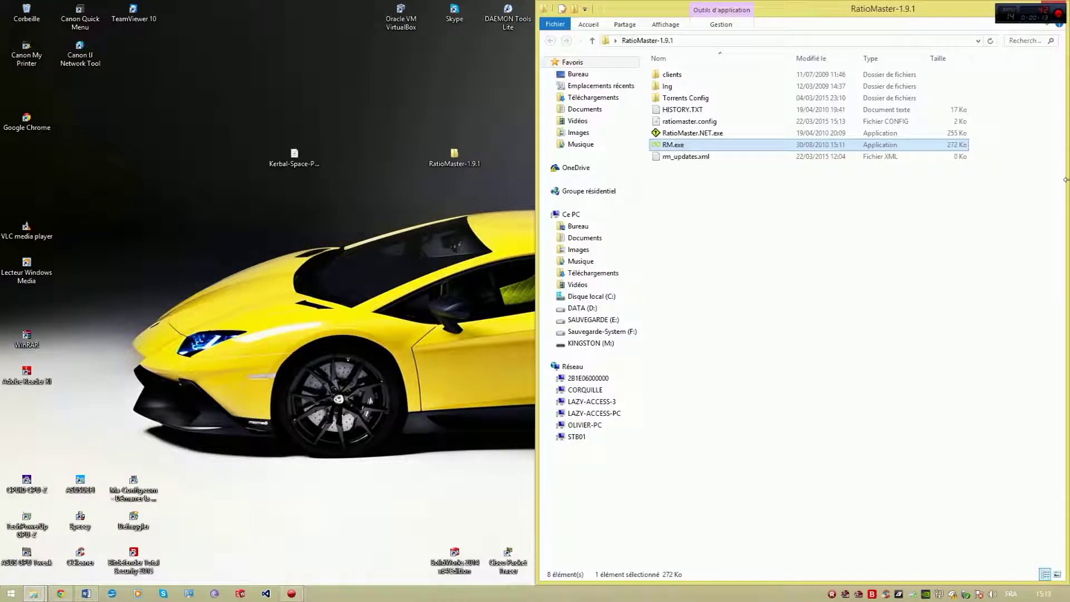
{"action": "double_click", "coordinate": [776, 146]}
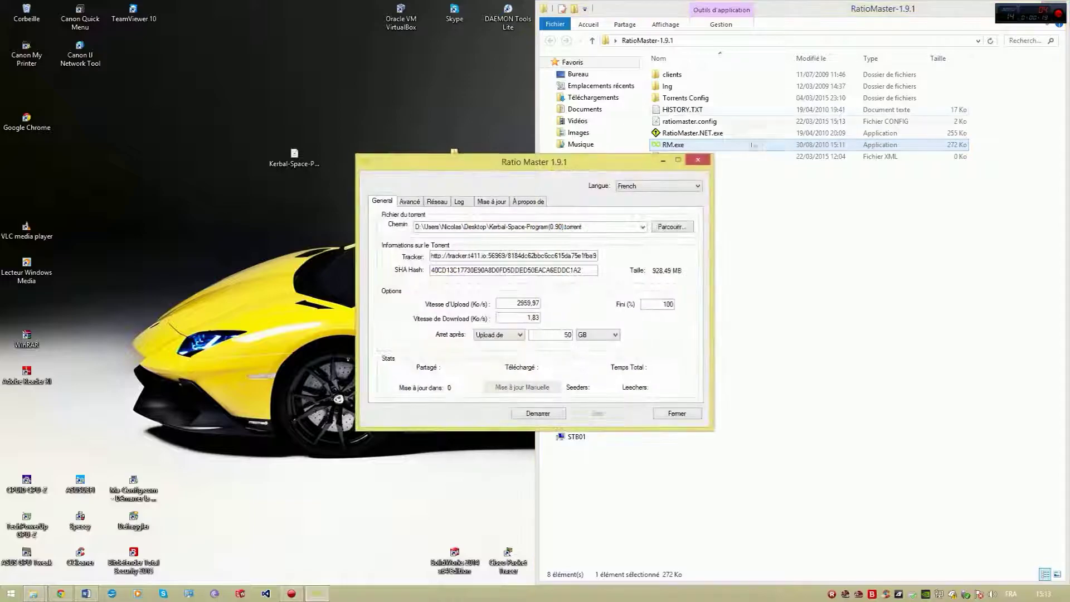
{"action": "left_click_drag", "start_coordinate": [579, 162], "coordinate": [366, 191]}
{"action": "left_click", "coordinate": [294, 125]}
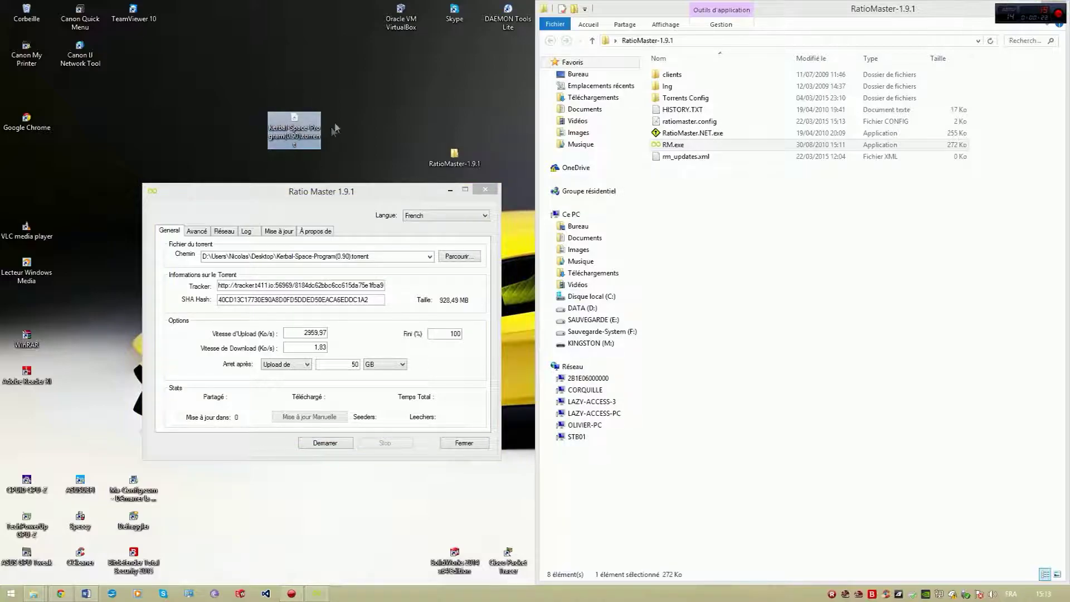
{"action": "left_click_drag", "start_coordinate": [378, 77], "coordinate": [204, 179]}
{"action": "left_click", "coordinate": [388, 205]}
{"action": "left_click_drag", "start_coordinate": [350, 194], "coordinate": [317, 260]}
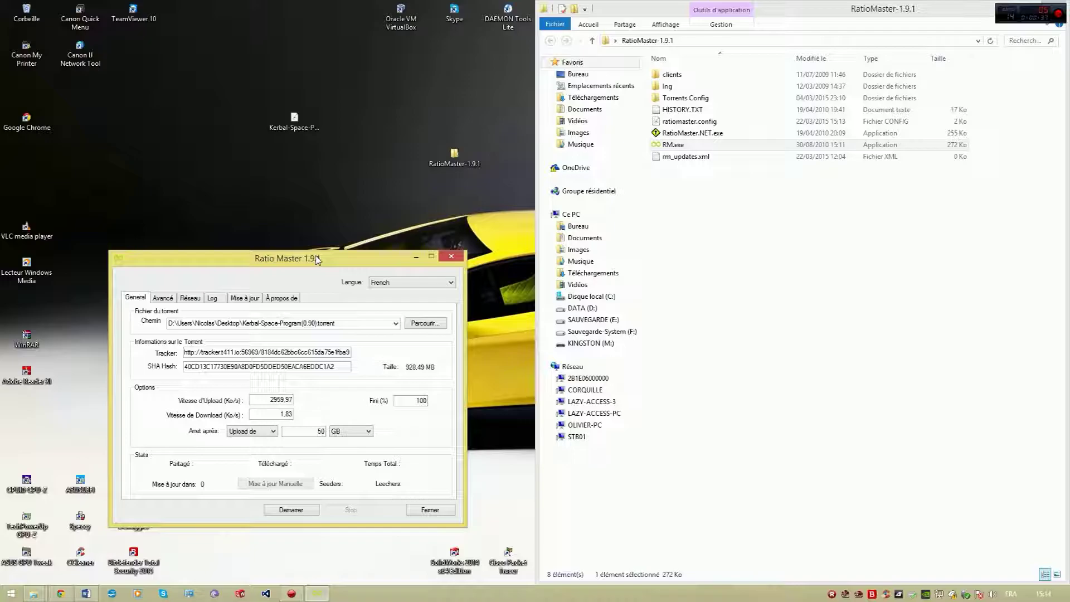
{"action": "left_click_drag", "start_coordinate": [317, 260], "coordinate": [322, 215]}
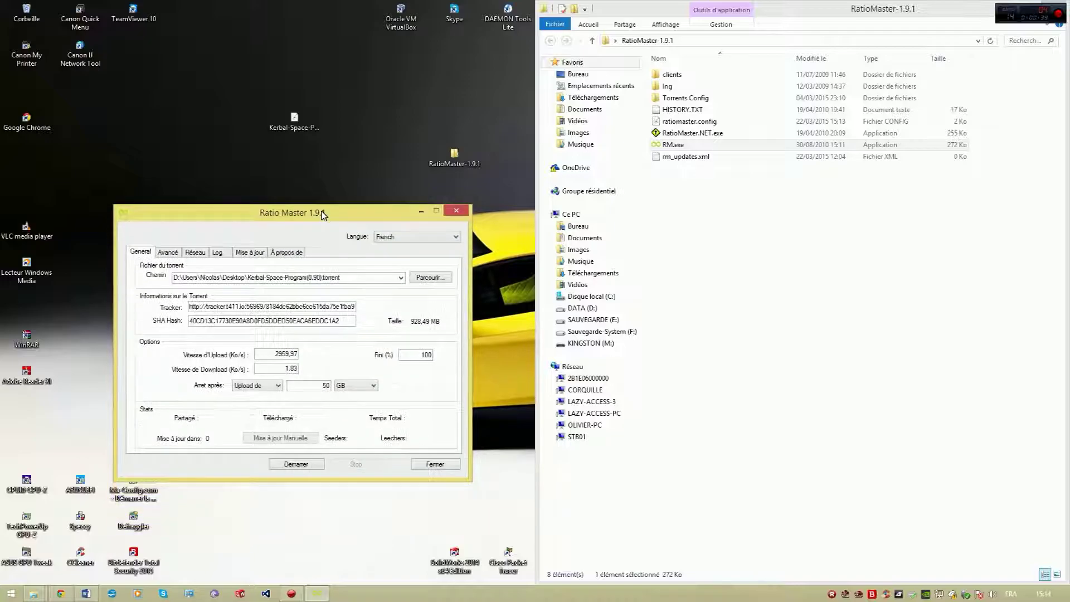
{"action": "left_click_drag", "start_coordinate": [214, 83], "coordinate": [328, 166]}
{"action": "left_click", "coordinate": [327, 162]}
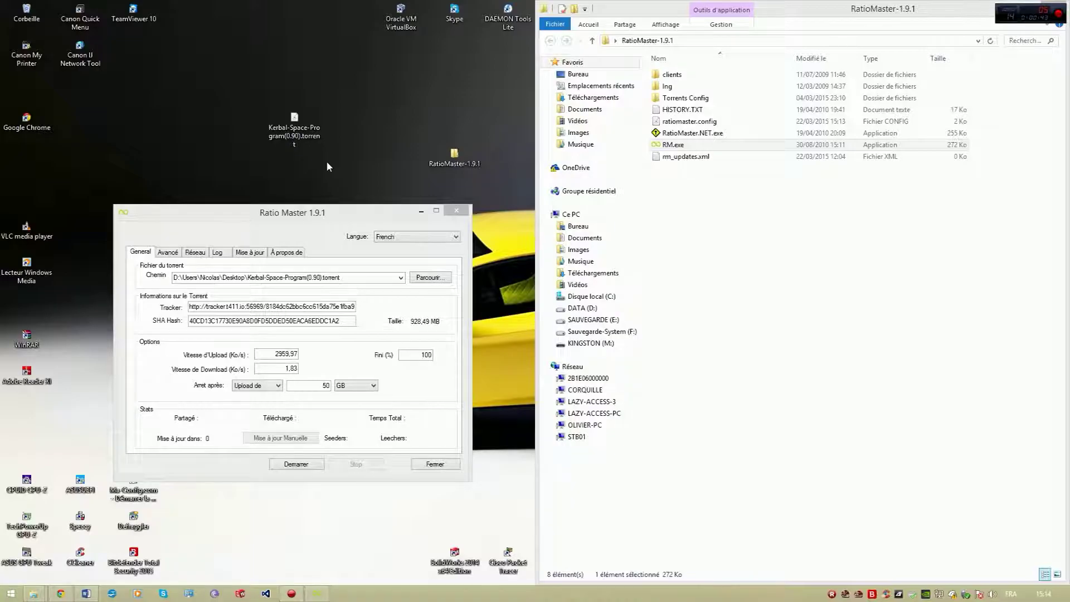
{"action": "left_click", "coordinate": [316, 223]}
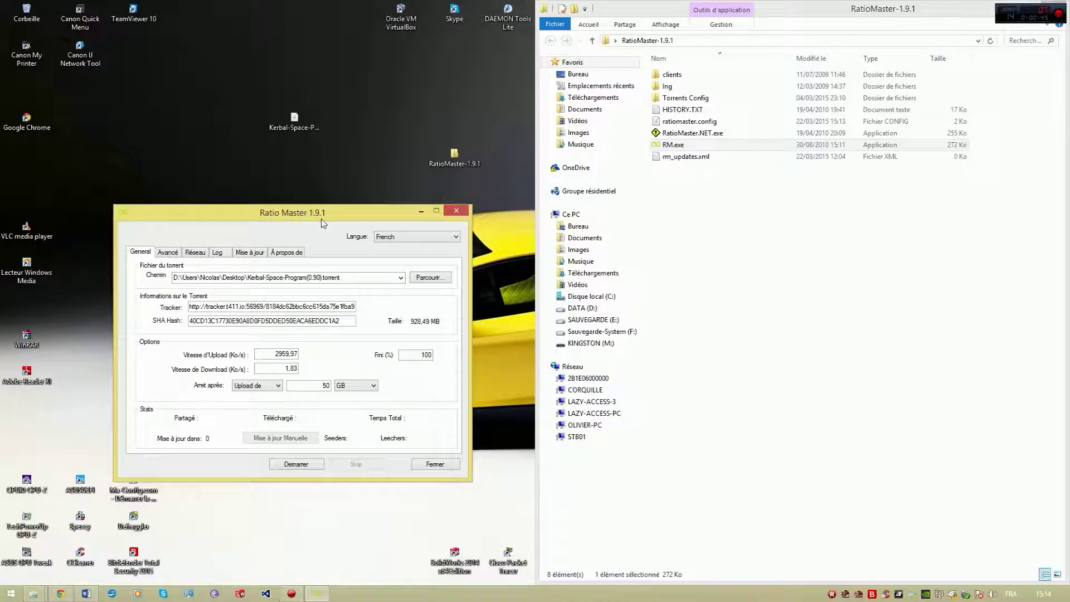
{"action": "left_click_drag", "start_coordinate": [373, 216], "coordinate": [365, 136]}
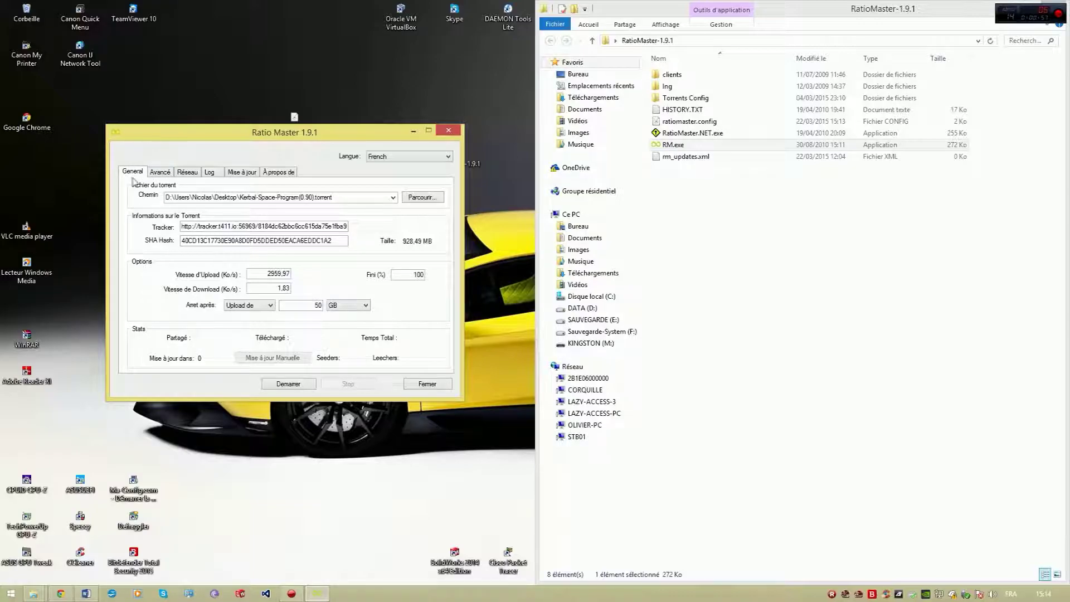
{"action": "left_click_drag", "start_coordinate": [194, 138], "coordinate": [214, 226]}
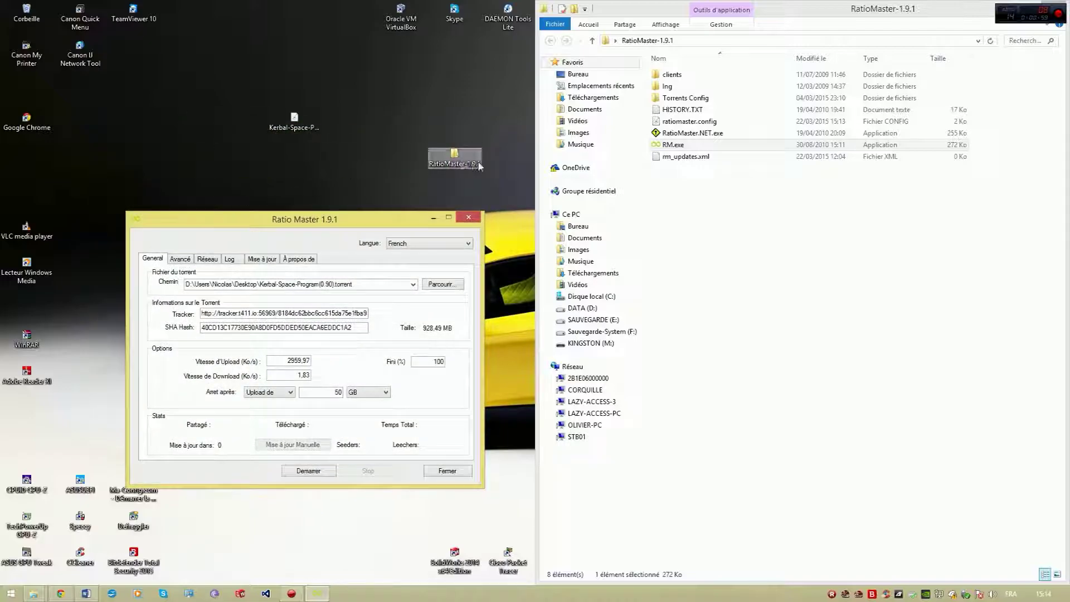
Step: Check the available interface languages, keeping French, and load Kerbal-Space-Program(0.90).torrent from the desktop
{"action": "left_click", "coordinate": [434, 245]}
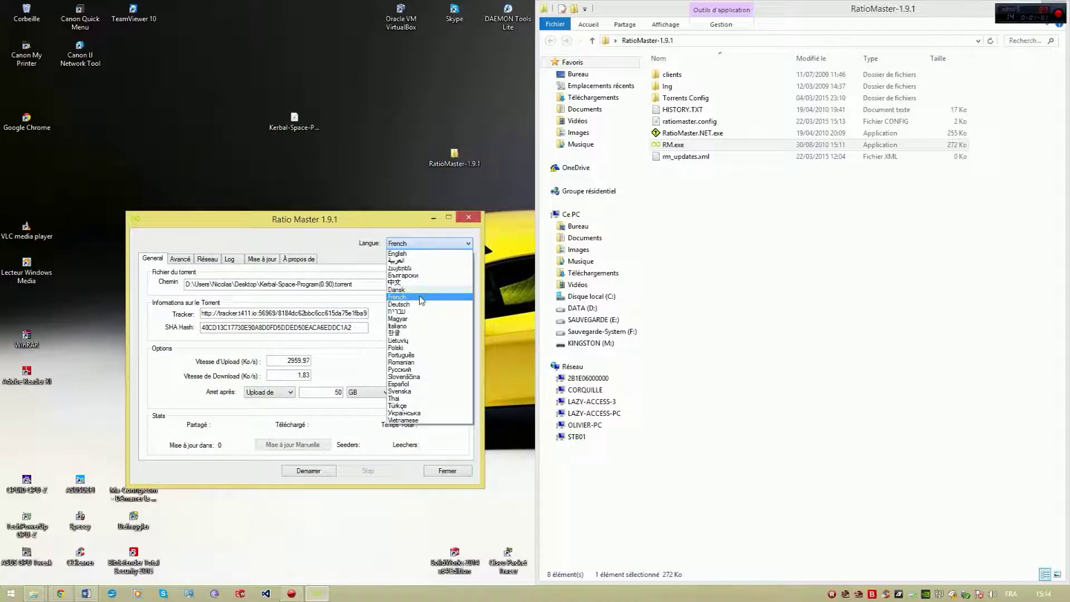
{"action": "left_click", "coordinate": [429, 244]}
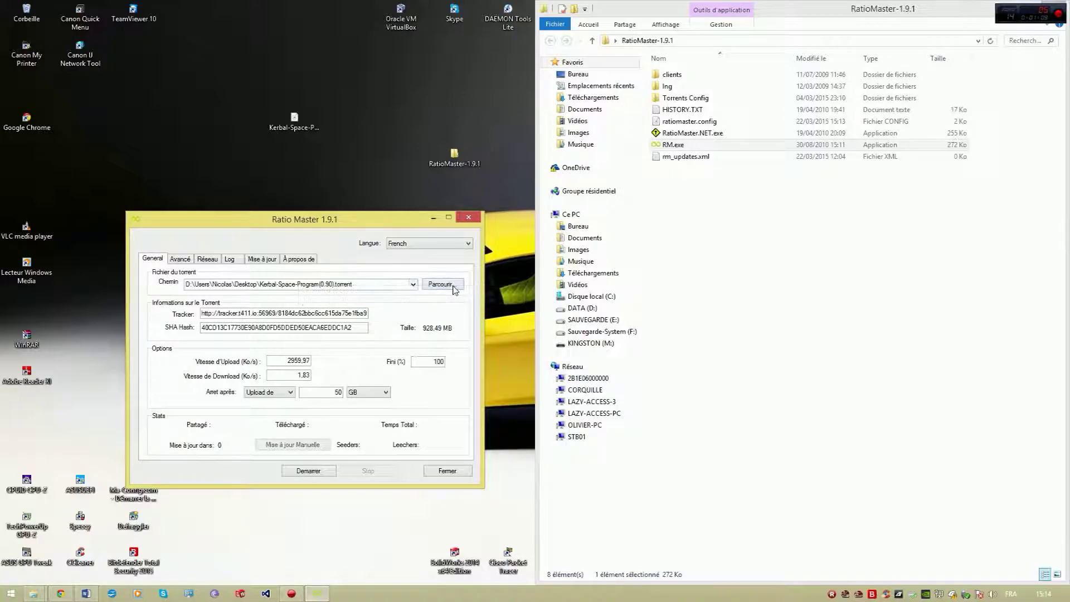
{"action": "left_click", "coordinate": [453, 289]}
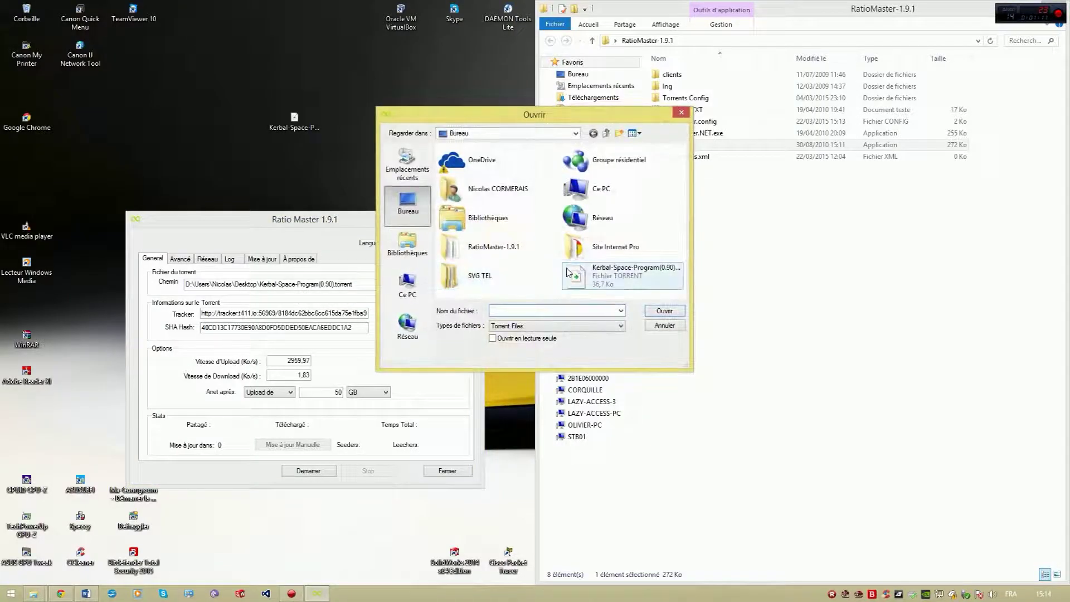
{"action": "left_click", "coordinate": [619, 278]}
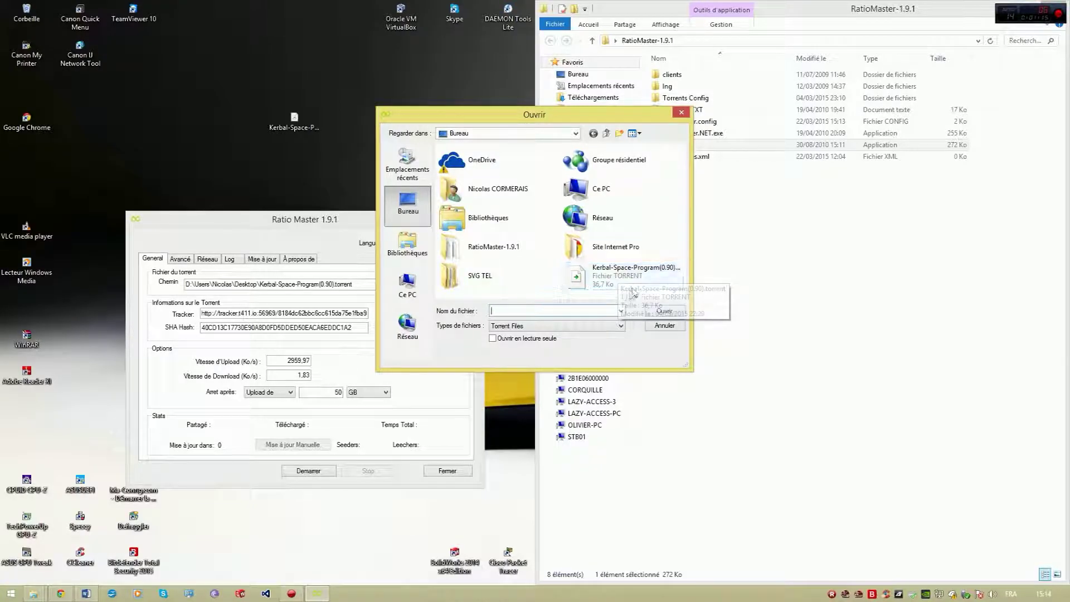
{"action": "double_click", "coordinate": [607, 283]}
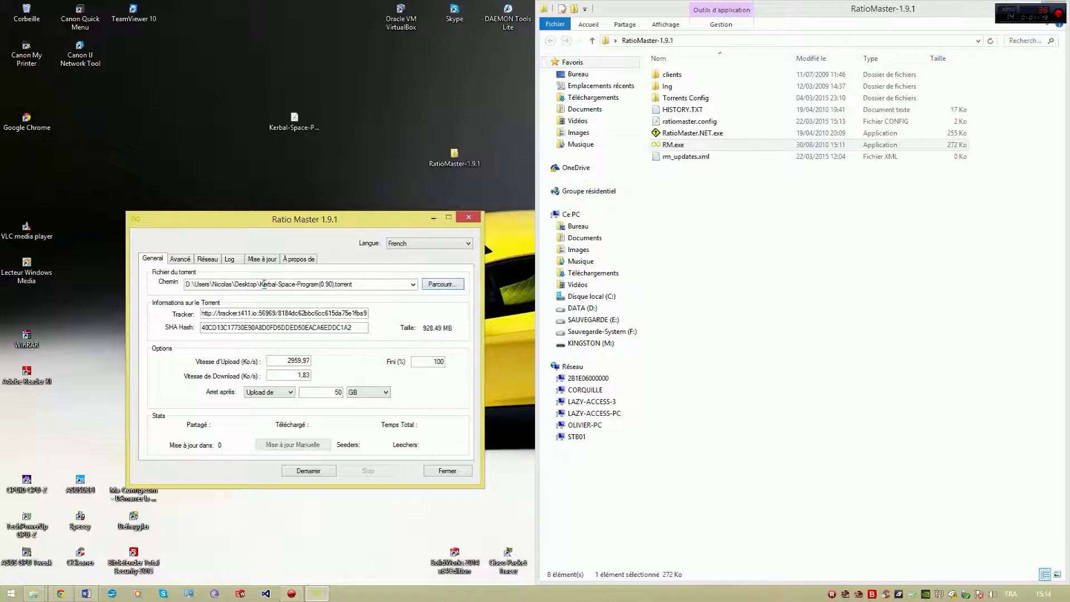
Step: Examine the loaded torrent's file path, tracker address and SHA hash
{"action": "left_click", "coordinate": [196, 284]}
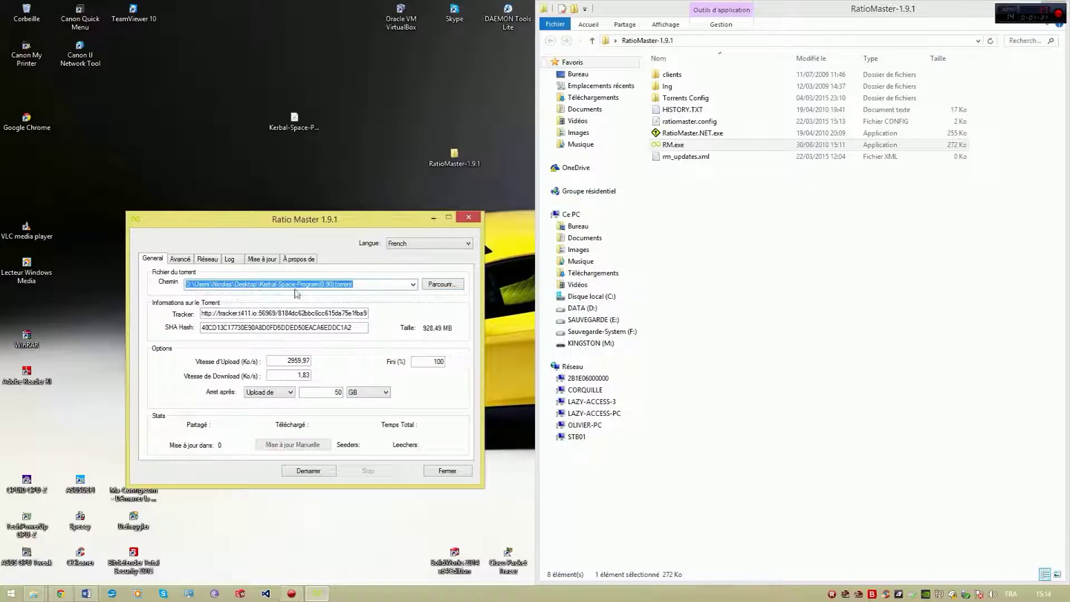
{"action": "left_click", "coordinate": [337, 285]}
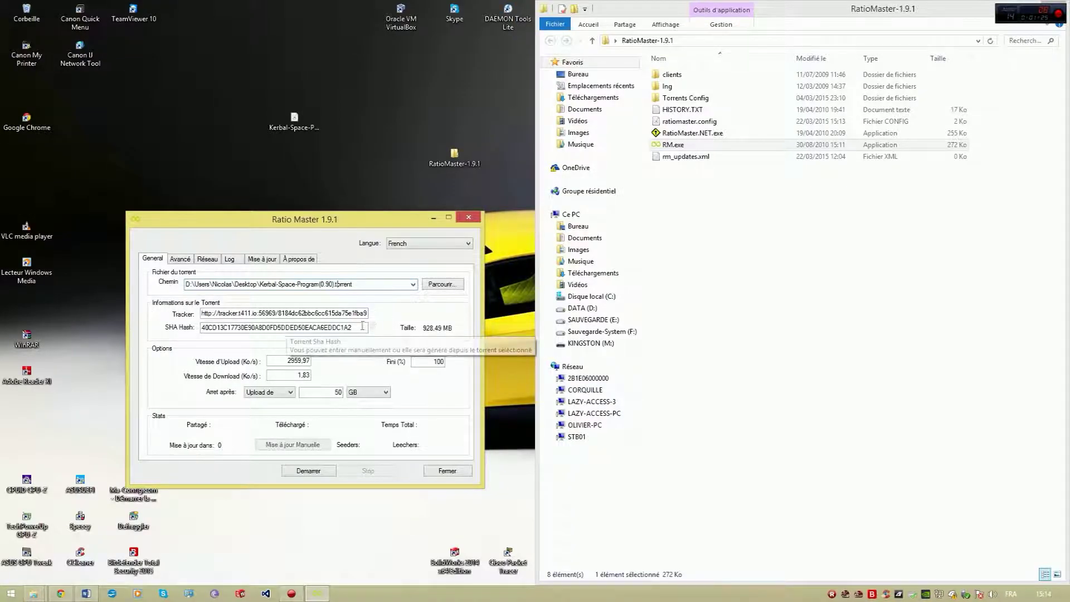
{"action": "left_click_drag", "start_coordinate": [202, 313], "coordinate": [271, 313]}
{"action": "left_click", "coordinate": [240, 313]}
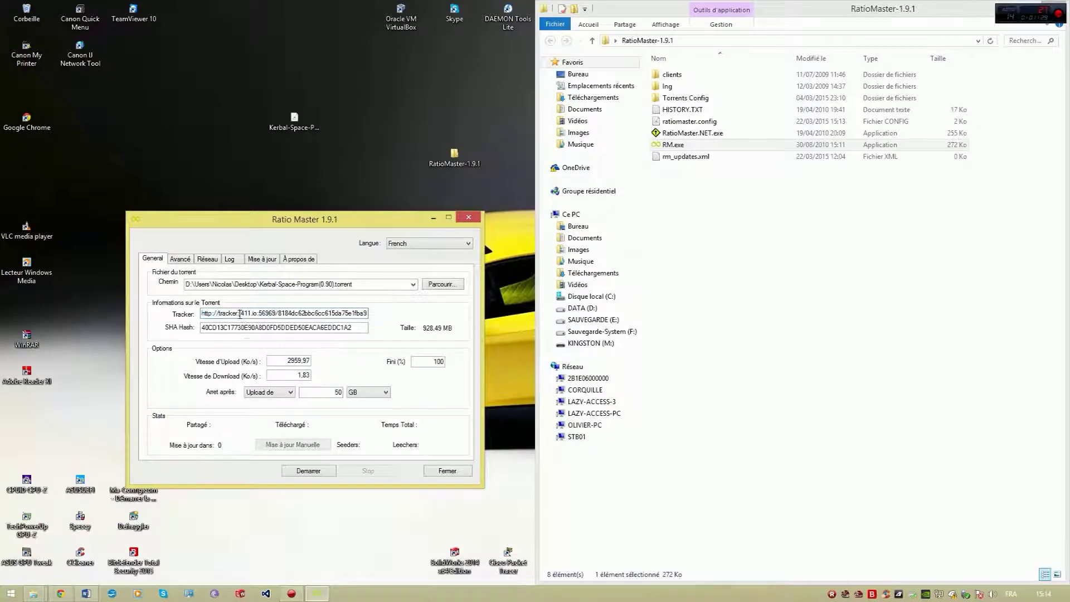
{"action": "left_click_drag", "start_coordinate": [237, 313], "coordinate": [257, 313]}
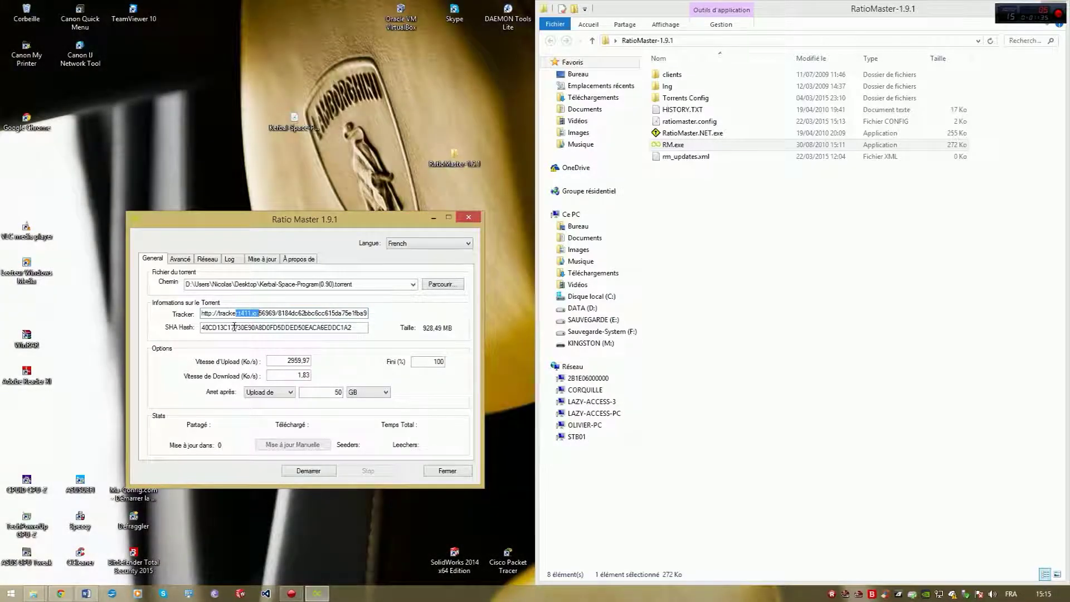
{"action": "left_click_drag", "start_coordinate": [362, 328], "coordinate": [180, 329]}
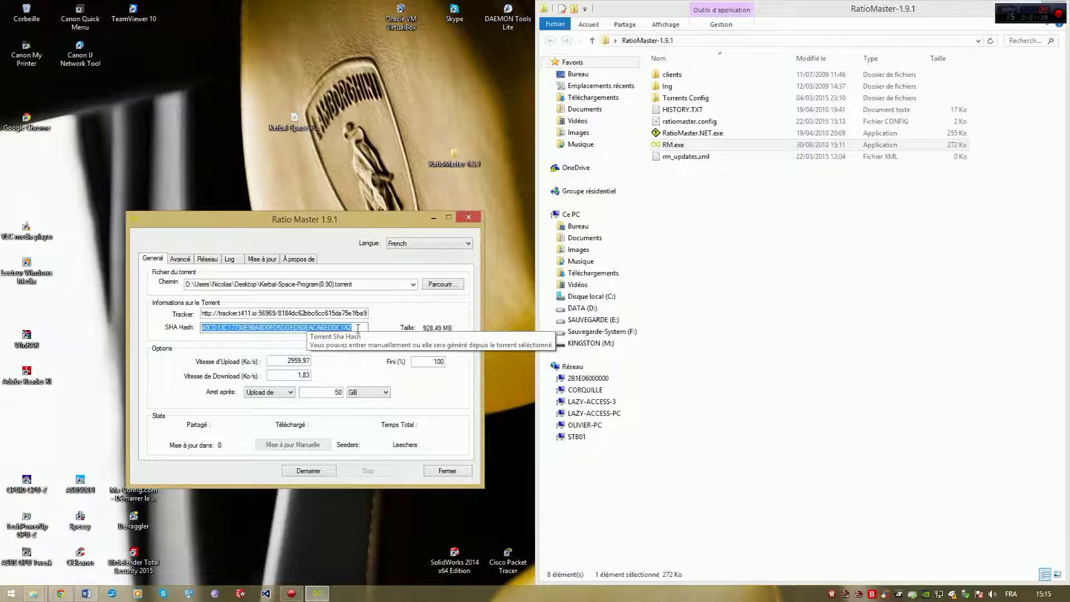
{"action": "left_click", "coordinate": [358, 327]}
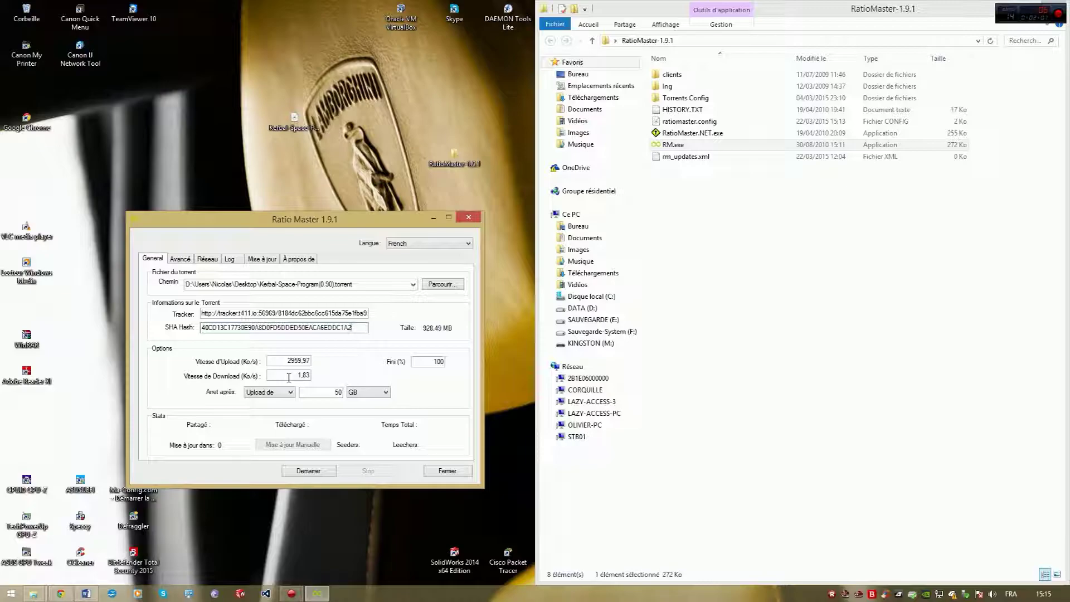
Step: Examine the upload and download speeds and the random speed ranges in the advanced settings
{"action": "left_click", "coordinate": [346, 284]}
{"action": "left_click_drag", "start_coordinate": [277, 361], "coordinate": [335, 362]}
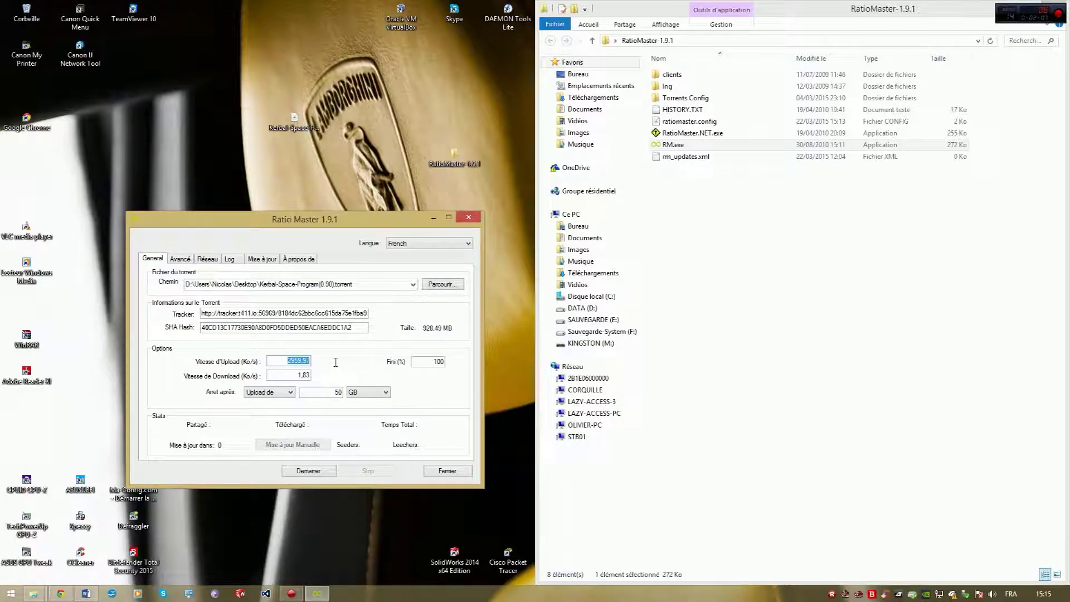
{"action": "left_click_drag", "start_coordinate": [287, 375], "coordinate": [355, 374]}
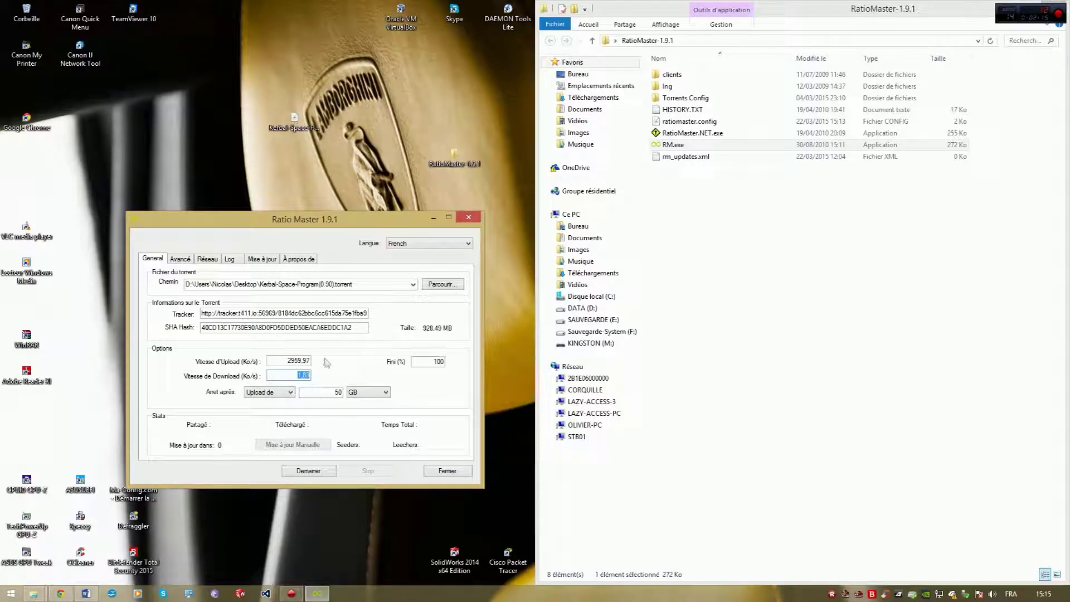
{"action": "double_click", "coordinate": [296, 360]}
{"action": "left_click", "coordinate": [290, 361]}
{"action": "double_click", "coordinate": [290, 361]}
{"action": "left_click", "coordinate": [303, 361]}
{"action": "left_click_drag", "start_coordinate": [269, 360], "coordinate": [341, 360]}
{"action": "left_click", "coordinate": [180, 260]}
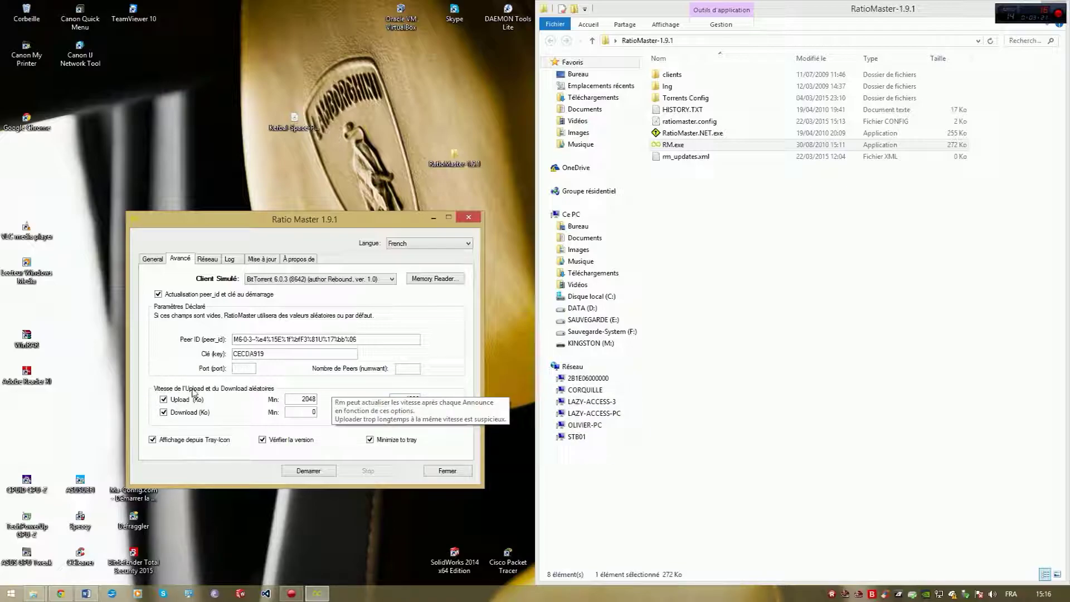
{"action": "left_click", "coordinate": [167, 262]}
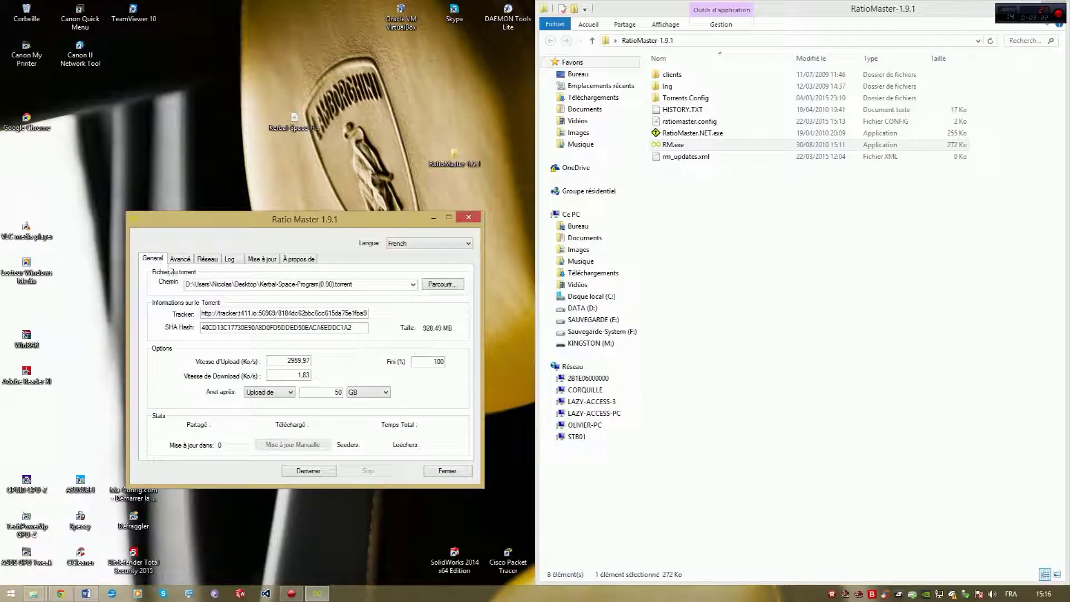
Step: Try the Temps and Download de options as the automatic stop condition
{"action": "left_click", "coordinate": [291, 393]}
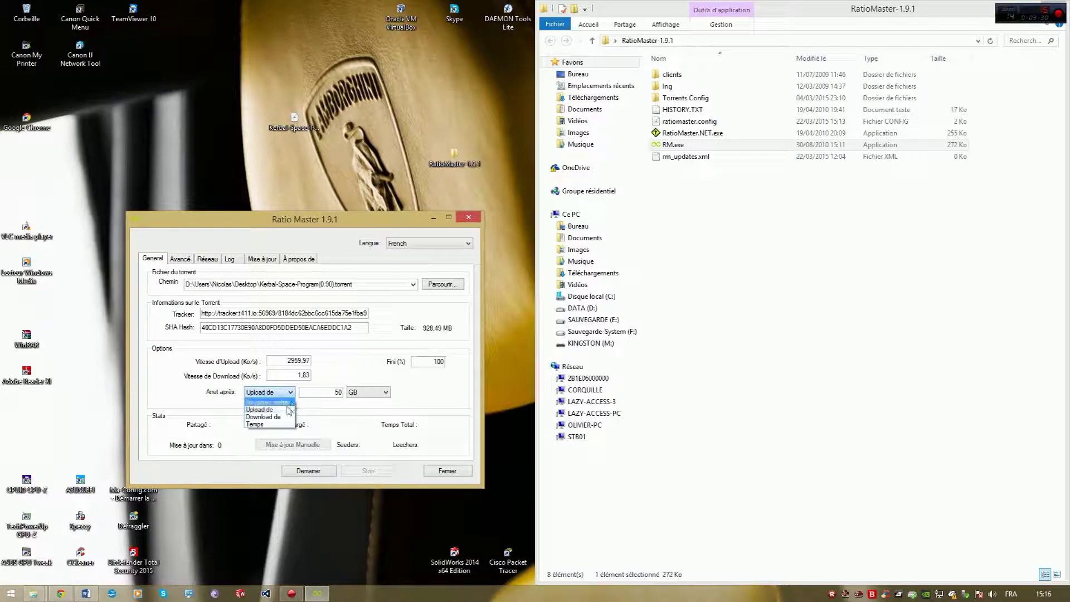
{"action": "left_click", "coordinate": [260, 425]}
{"action": "left_click_drag", "start_coordinate": [330, 392], "coordinate": [392, 391]}
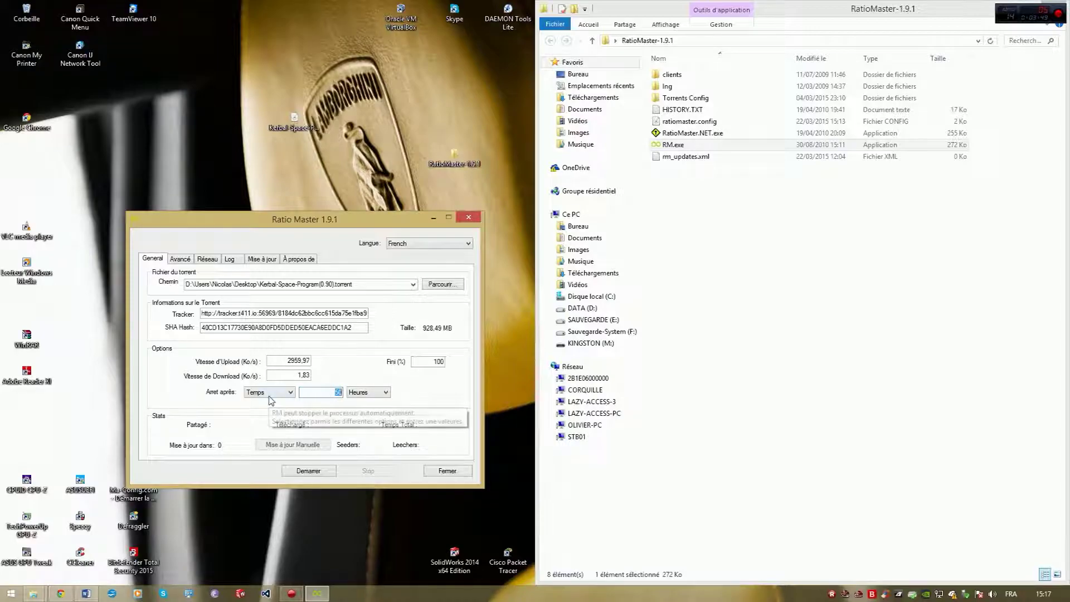
{"action": "left_click", "coordinate": [269, 392]}
{"action": "left_click", "coordinate": [271, 422]}
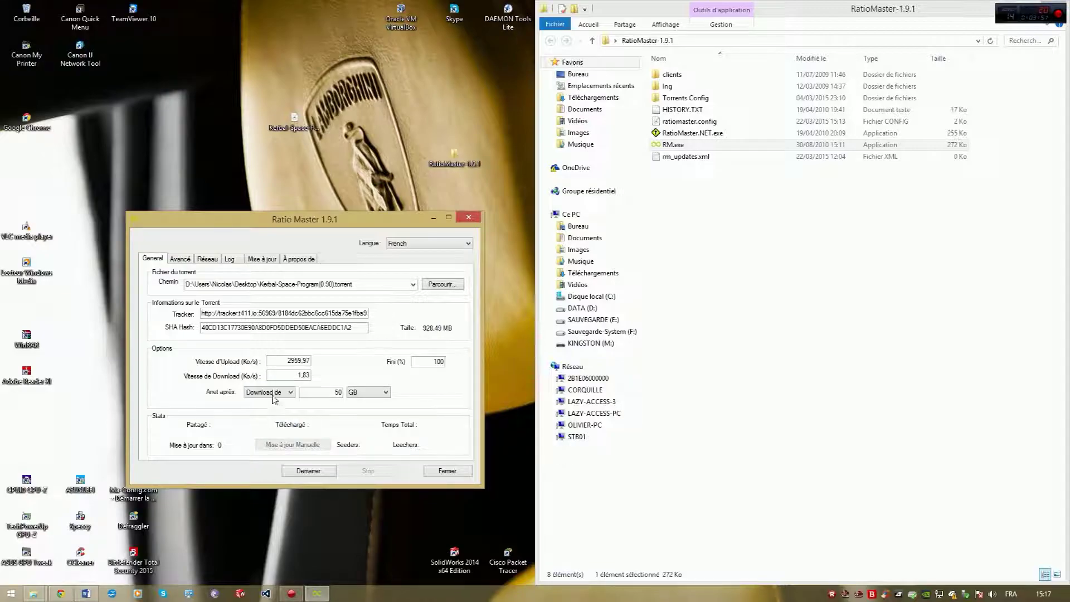
Step: Set the stop condition to never stop (Ne jamais arrêter) and start the simulated sharing
{"action": "left_click", "coordinate": [270, 392]}
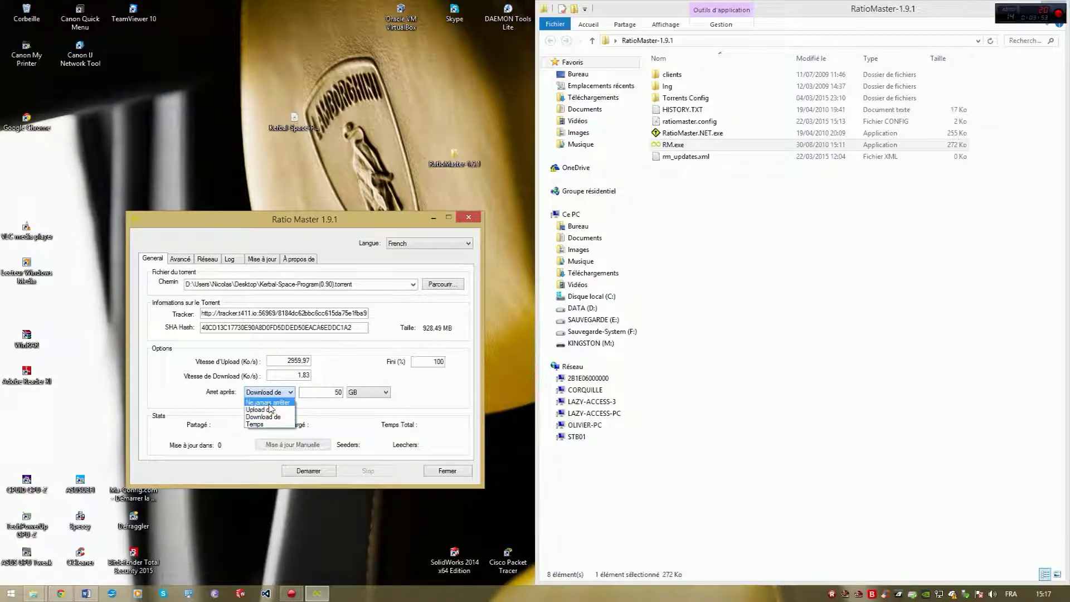
{"action": "left_click", "coordinate": [268, 401]}
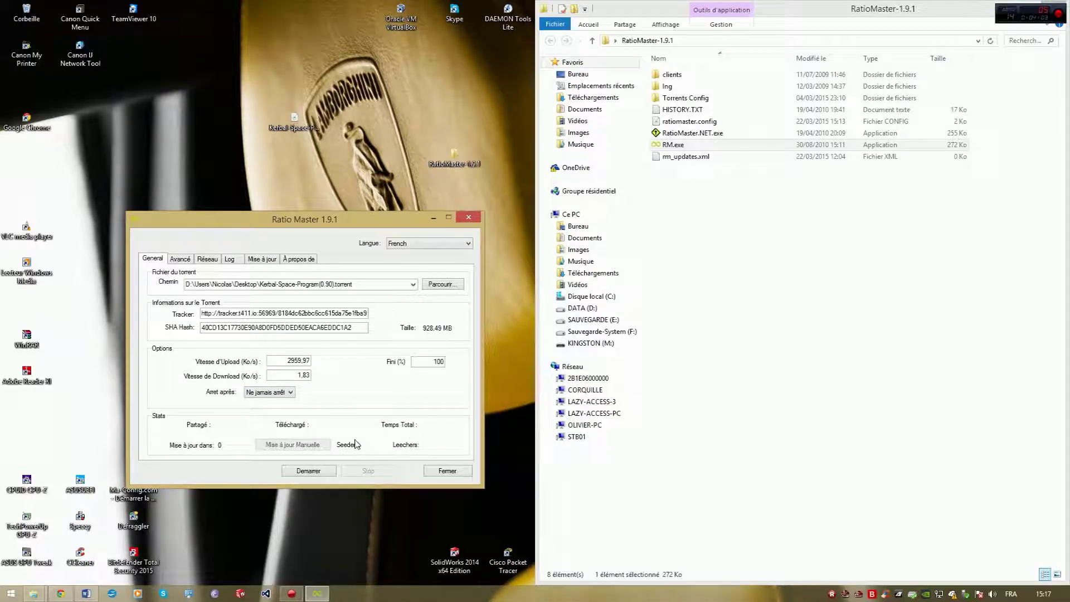
{"action": "left_click", "coordinate": [322, 475]}
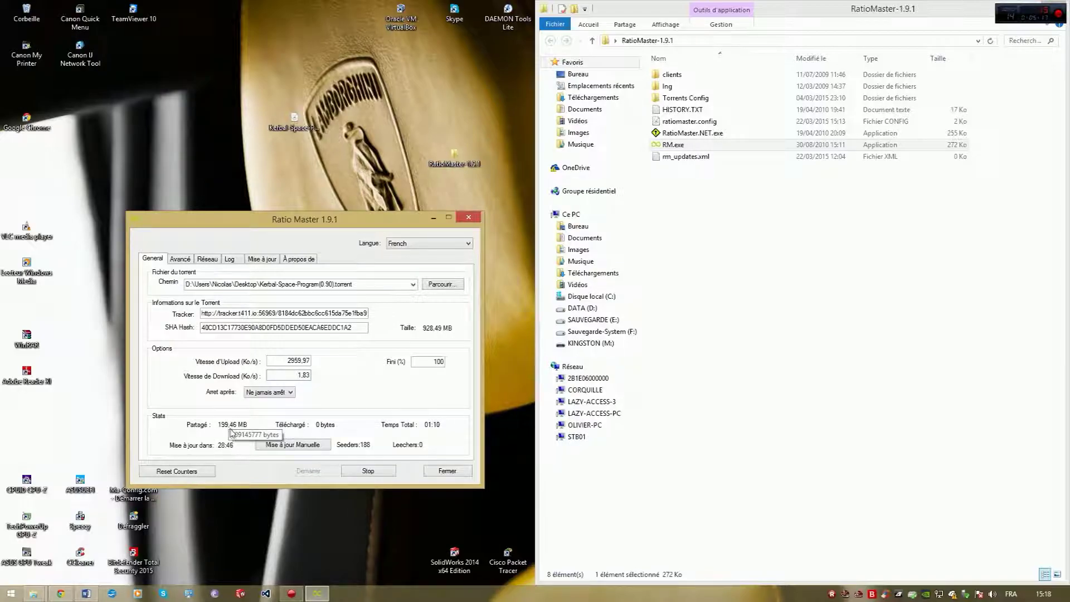
Step: Send a manual tracker update for the running torrent and stop the simulated sharing
{"action": "left_click", "coordinate": [383, 285]}
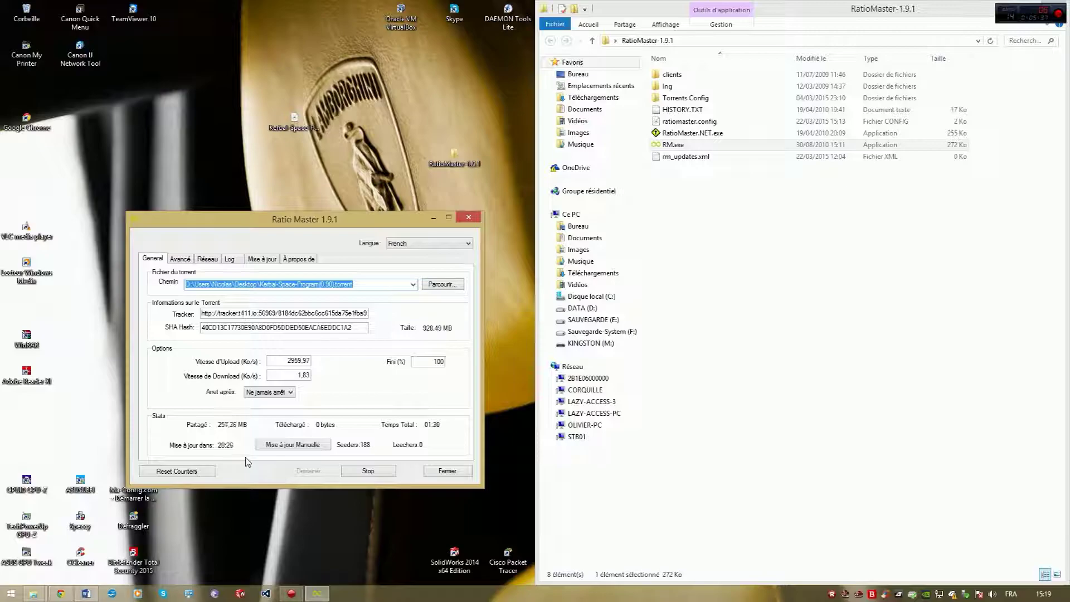
{"action": "left_click", "coordinate": [280, 446]}
{"action": "left_click", "coordinate": [368, 471]}
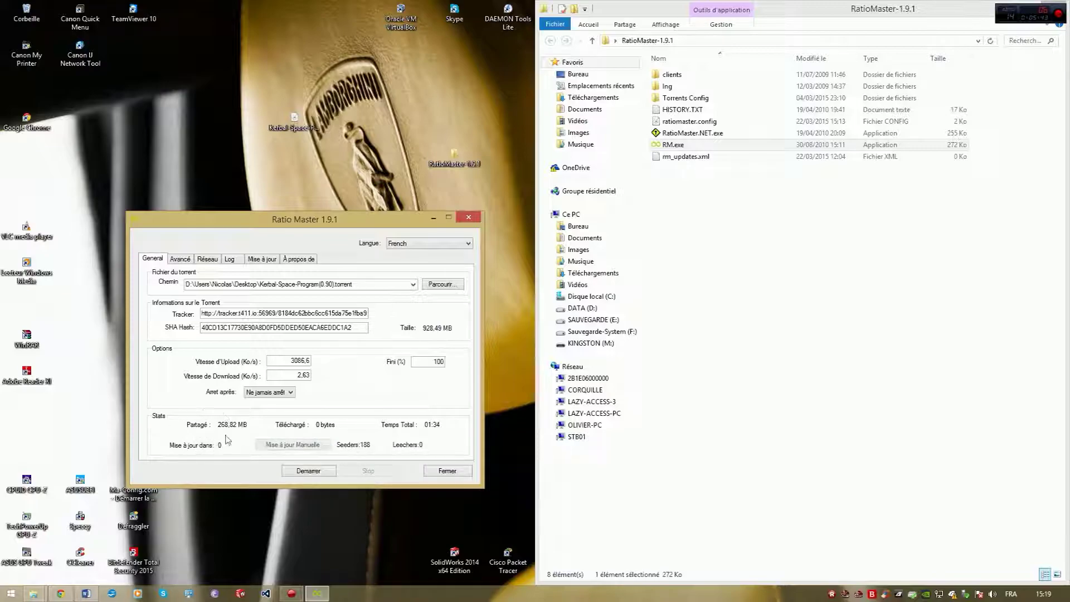
Step: Review the shared amount and update timer, restart the simulated sharing, and check the seeder and leecher statistics
{"action": "mouse_move", "coordinate": [238, 428]}
{"action": "mouse_move", "coordinate": [210, 445]}
{"action": "left_click", "coordinate": [327, 479]}
{"action": "mouse_move", "coordinate": [342, 444]}
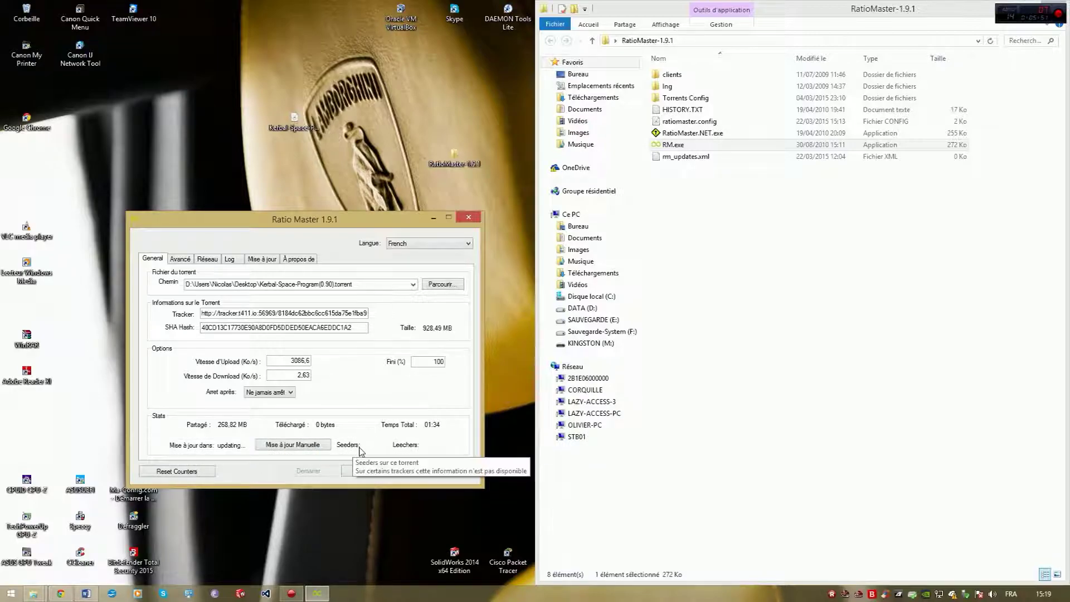
{"action": "mouse_move", "coordinate": [415, 450]}
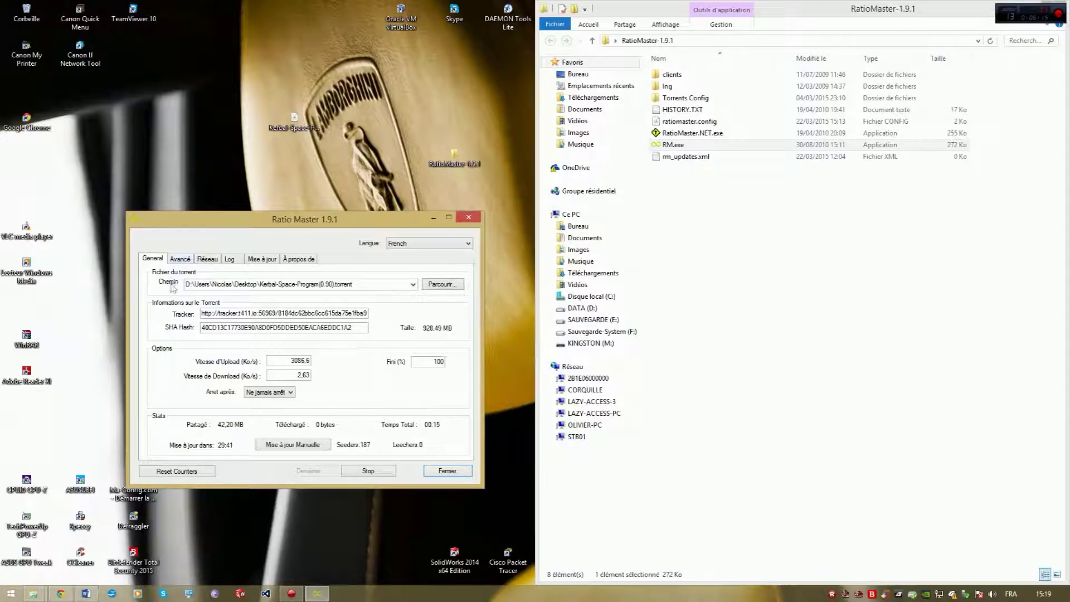
Step: Select BitTorrent 6.0.3 (8642) as the simulated client in the advanced settings
{"action": "left_click", "coordinate": [180, 259]}
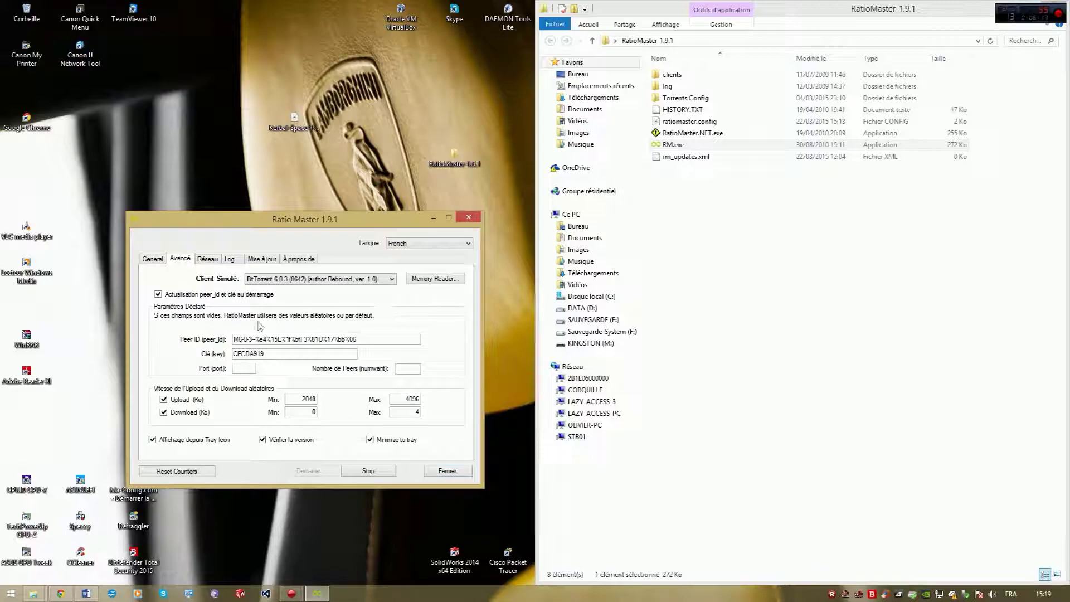
{"action": "left_click", "coordinate": [265, 281]}
{"action": "left_click", "coordinate": [266, 282]}
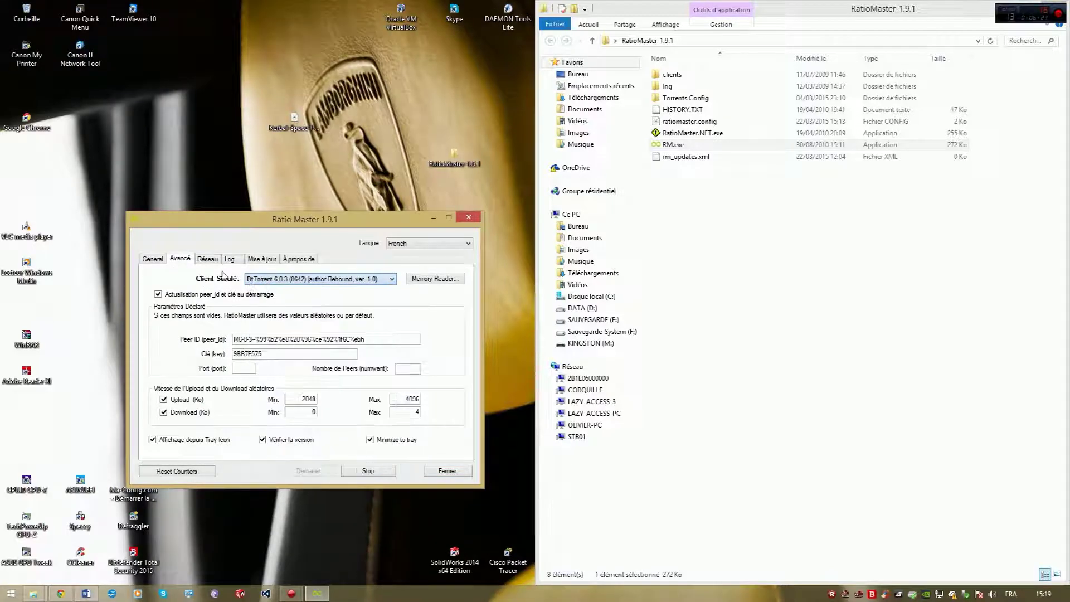
{"action": "left_click", "coordinate": [275, 281]}
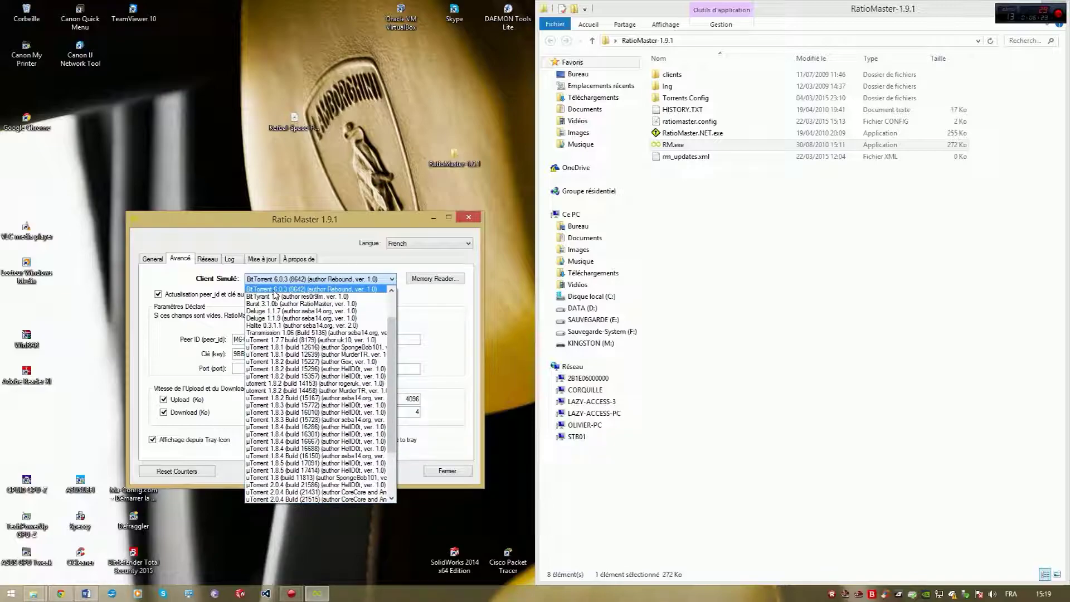
{"action": "left_click", "coordinate": [356, 291]}
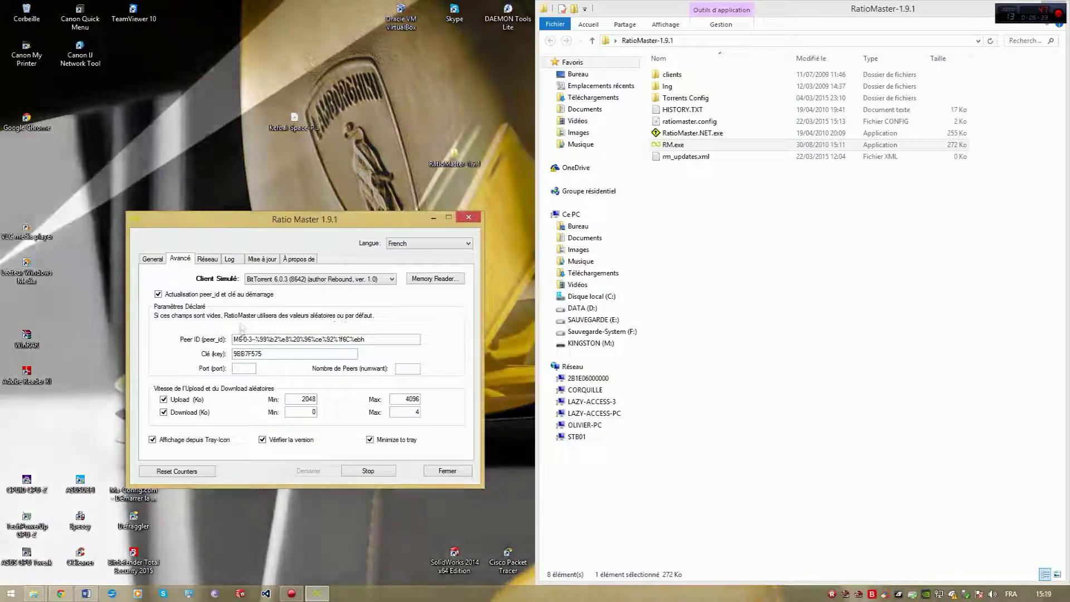
Step: Examine the declared Peer ID and key of the simulated client
{"action": "left_click", "coordinate": [379, 340]}
{"action": "double_click", "coordinate": [312, 354]}
{"action": "left_click_drag", "start_coordinate": [385, 339], "coordinate": [143, 332]}
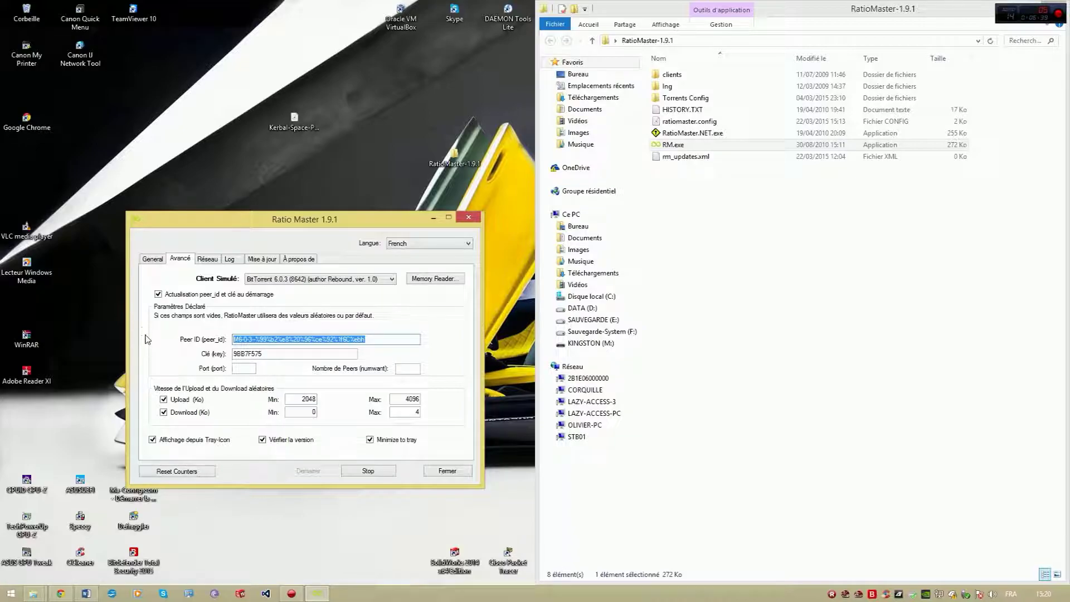
{"action": "left_click", "coordinate": [279, 338]}
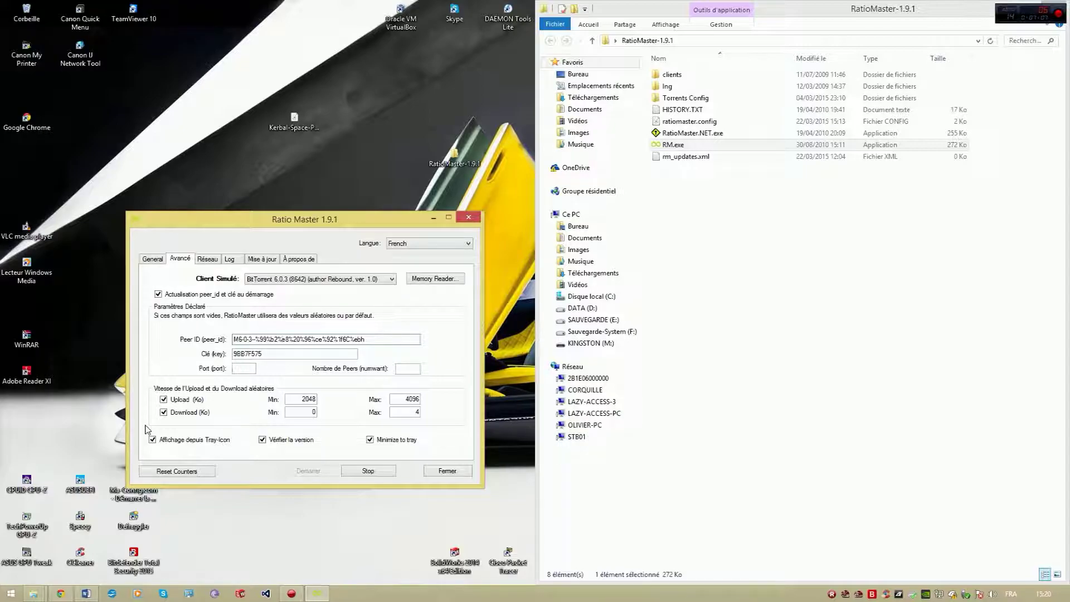
Step: Examine the minimum and maximum limits for the random upload and download speeds
{"action": "double_click", "coordinate": [302, 399]}
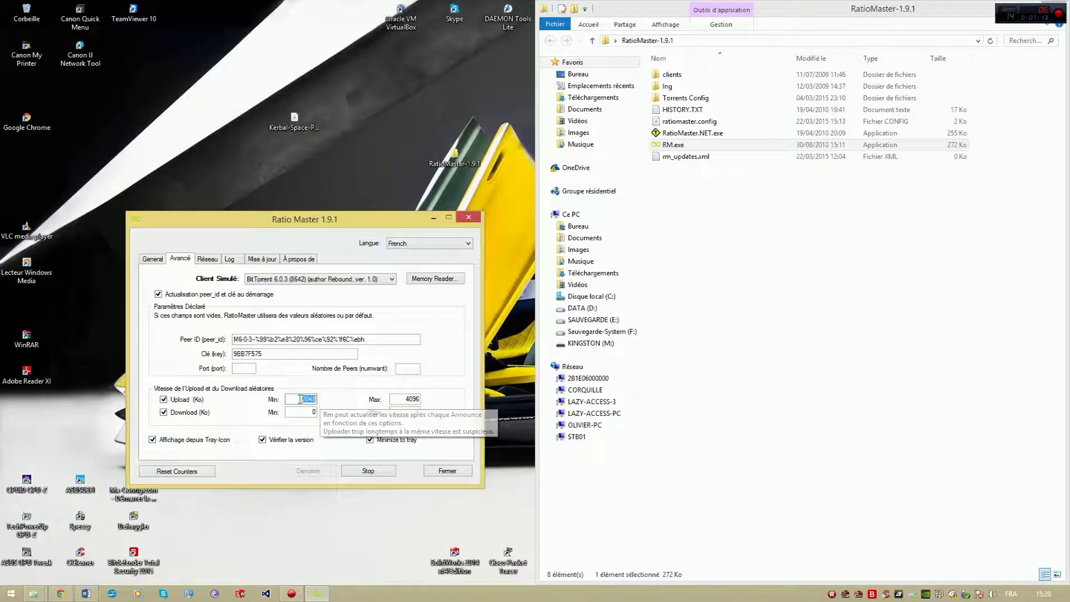
{"action": "key", "text": "Tab"}
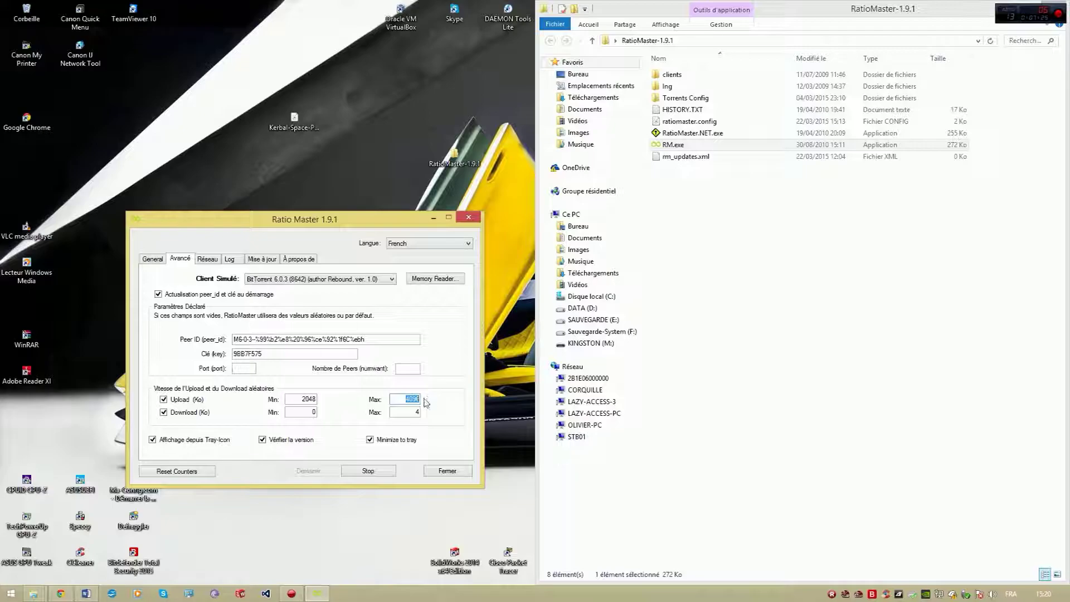
{"action": "key", "text": "shift+Tab"}
{"action": "key", "text": "Tab"}
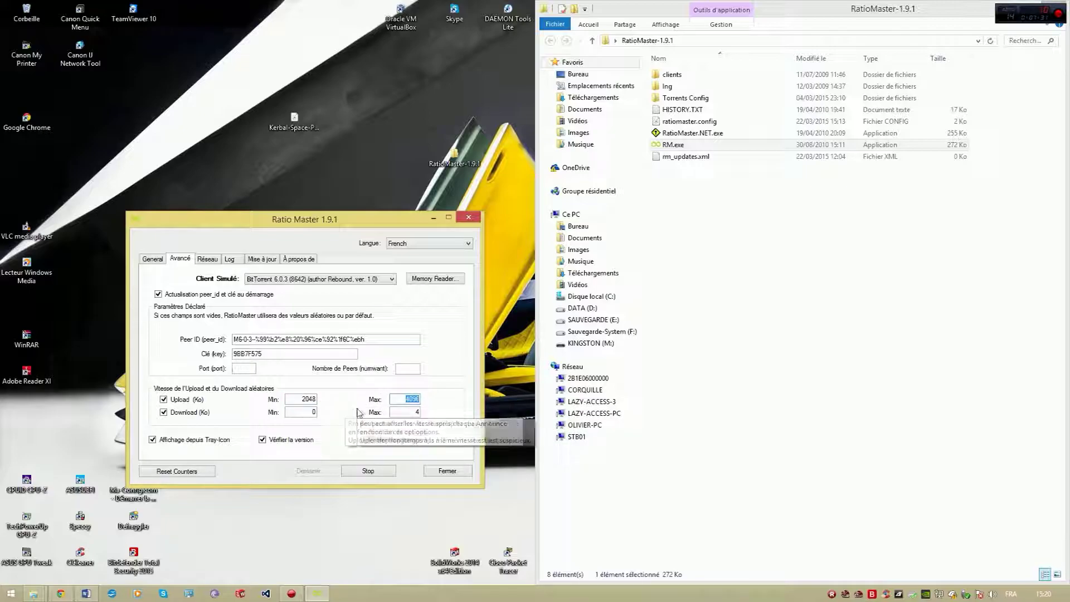
{"action": "key", "text": "shift+Tab"}
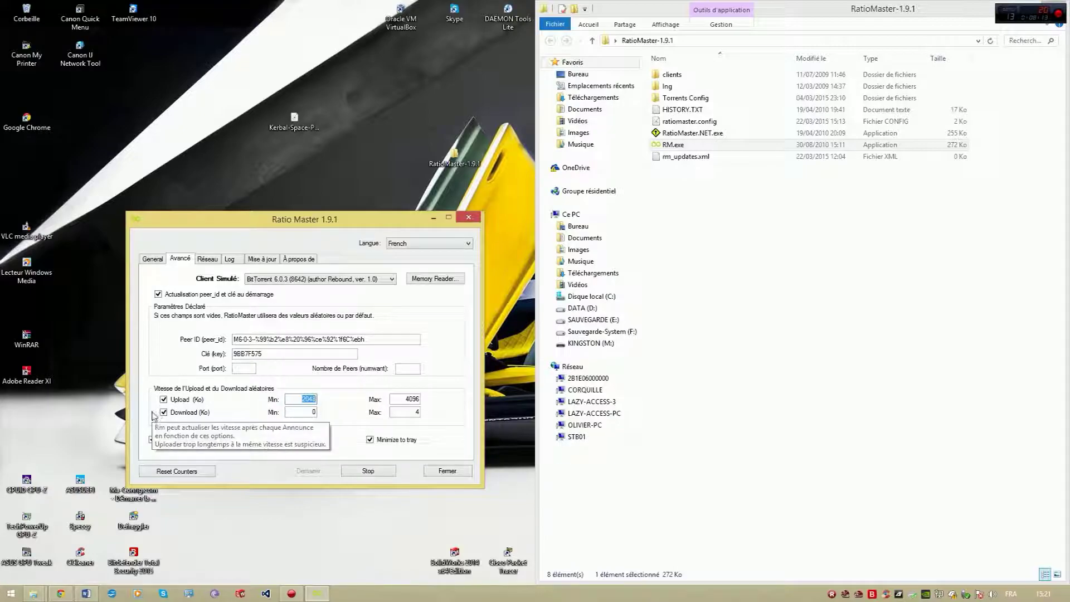
{"action": "double_click", "coordinate": [417, 413]}
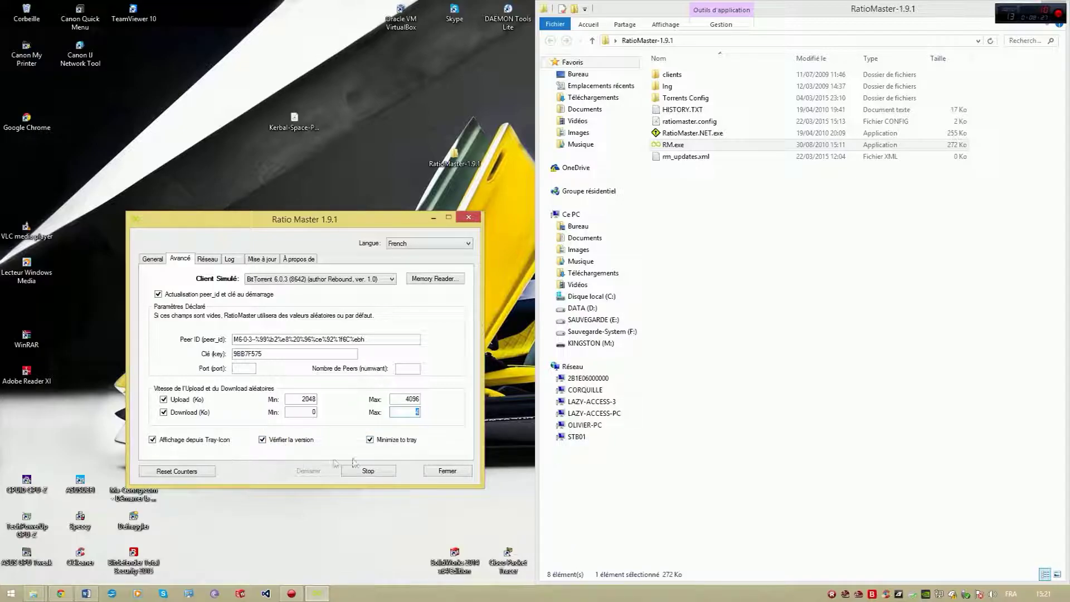
Step: Review the network settings and read through the log from its first entries to the latest tracker response
{"action": "left_click", "coordinate": [212, 260]}
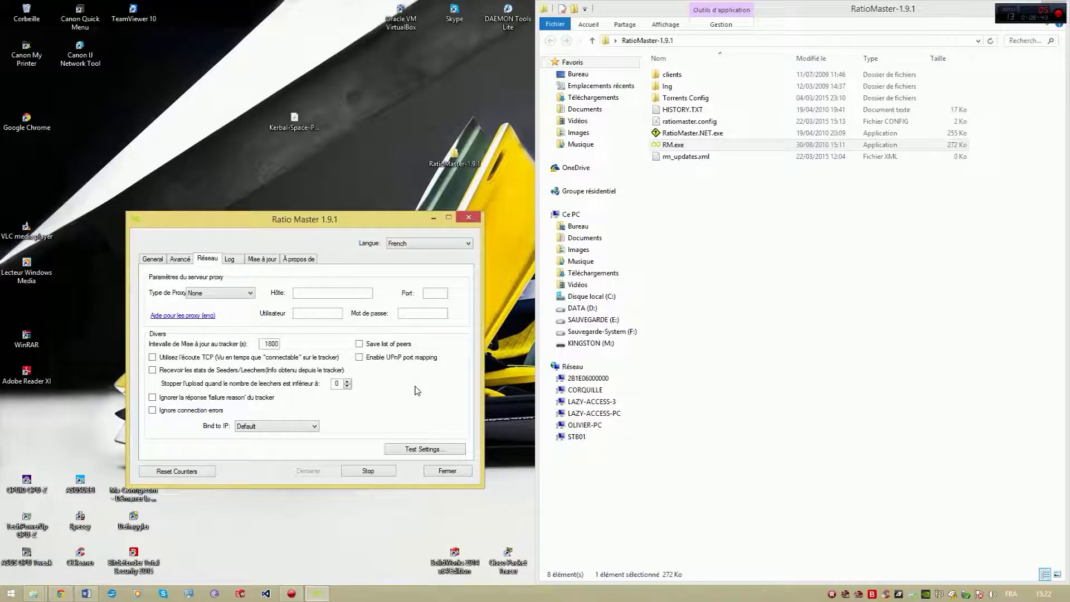
{"action": "left_click", "coordinate": [231, 258]}
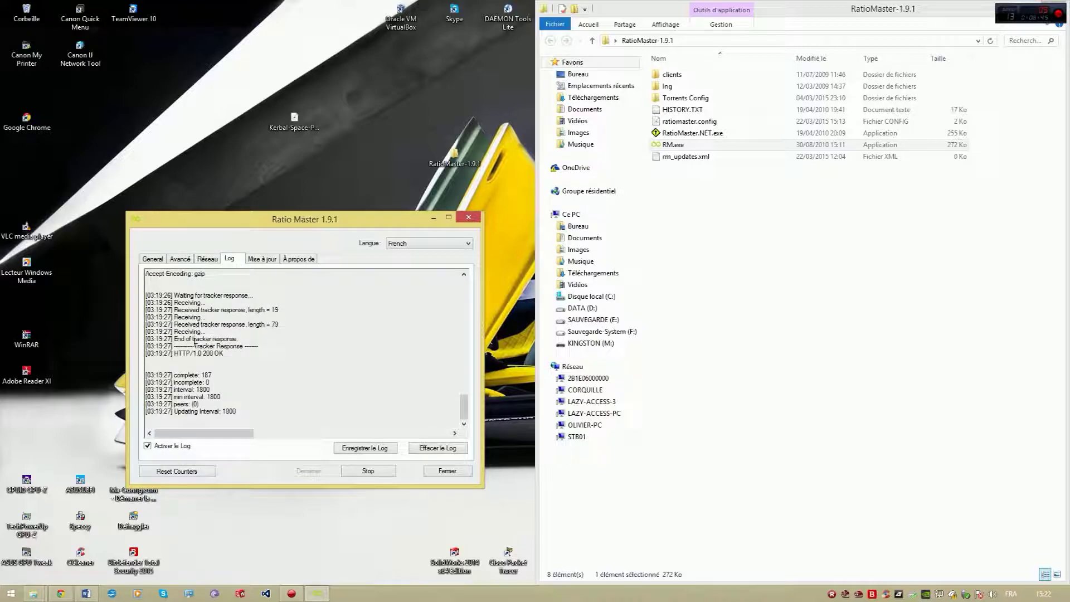
{"action": "left_click_drag", "start_coordinate": [284, 415], "coordinate": [147, 271]}
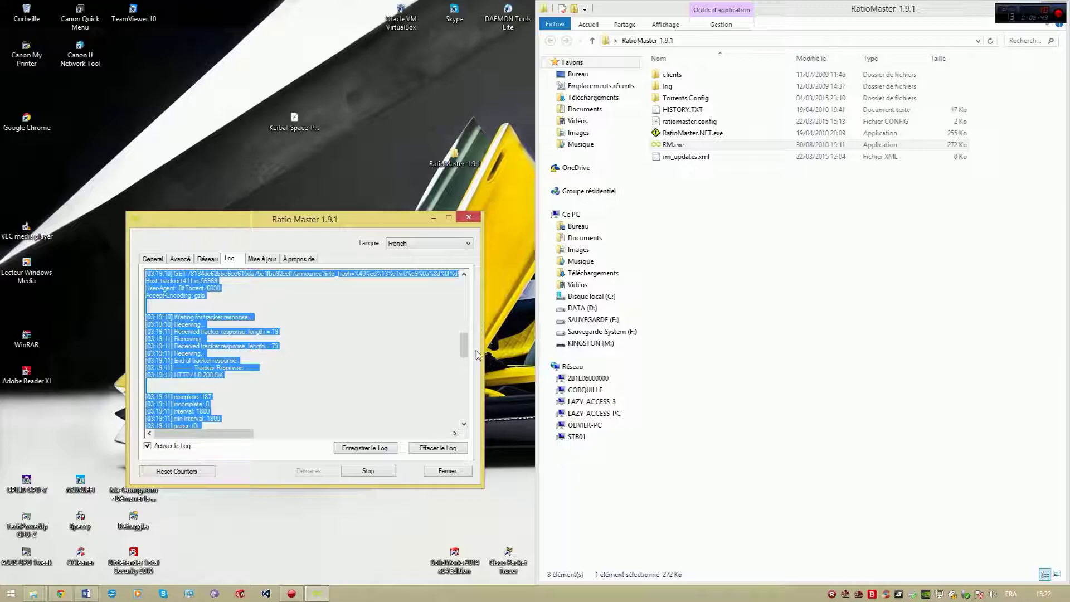
{"action": "left_click", "coordinate": [467, 350]}
{"action": "left_click", "coordinate": [369, 409]}
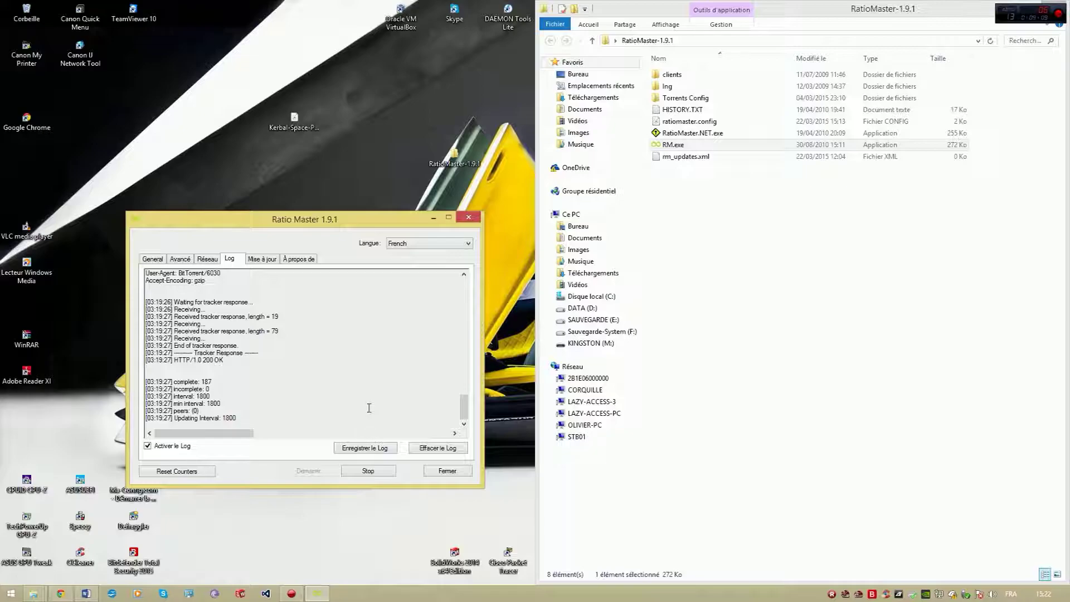
{"action": "left_click_drag", "start_coordinate": [464, 406], "coordinate": [463, 281]}
{"action": "left_click_drag", "start_coordinate": [154, 368], "coordinate": [408, 360]}
{"action": "left_click", "coordinate": [346, 360]}
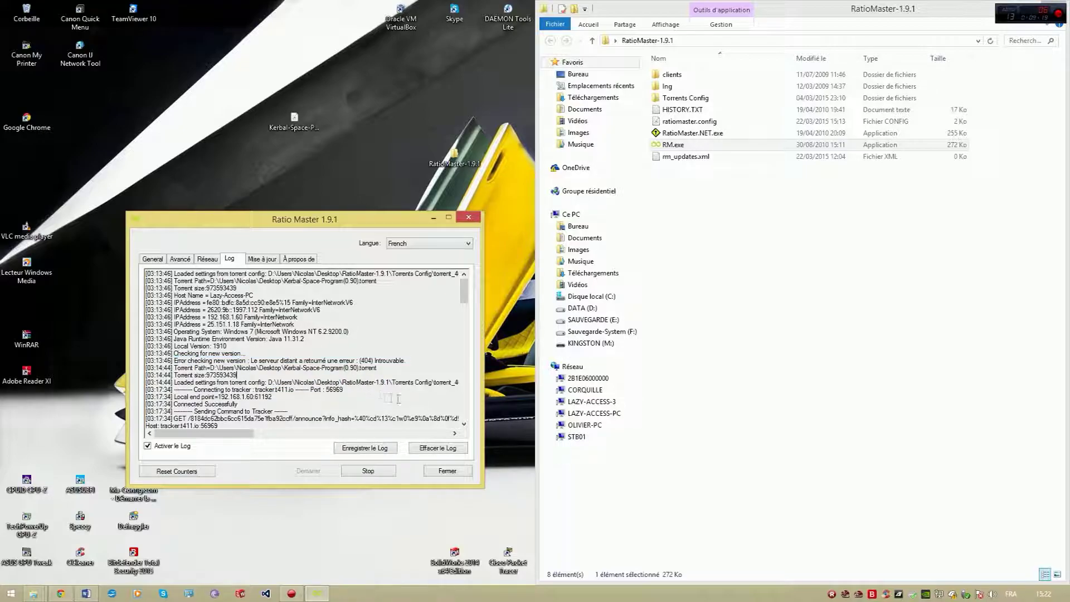
{"action": "left_click_drag", "start_coordinate": [466, 291], "coordinate": [465, 409]}
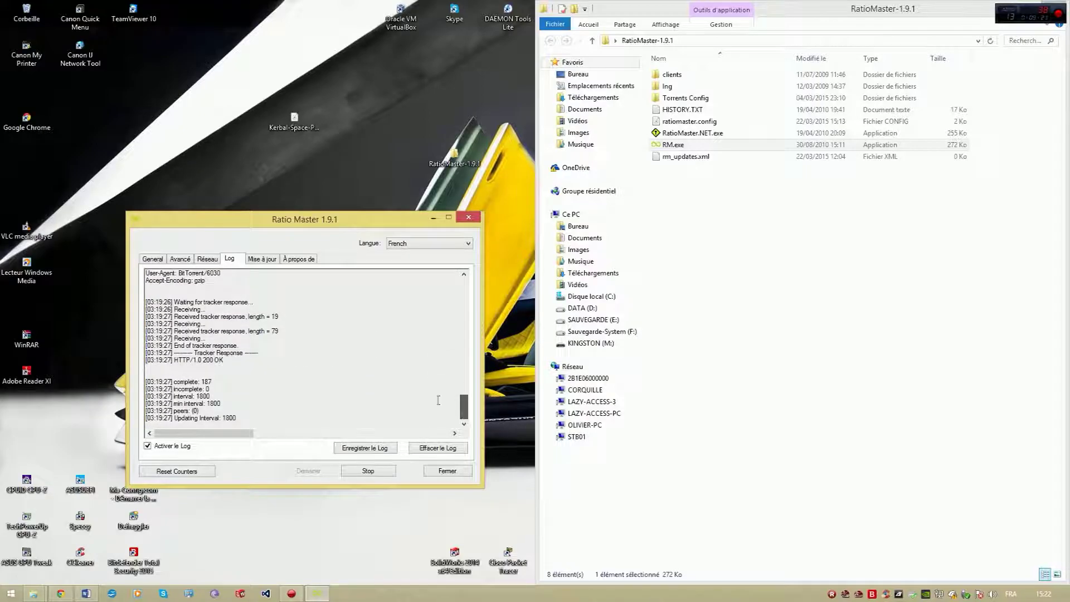
Step: Search for client and language updates and view the program's About information (À propos de)
{"action": "left_click", "coordinate": [260, 260]}
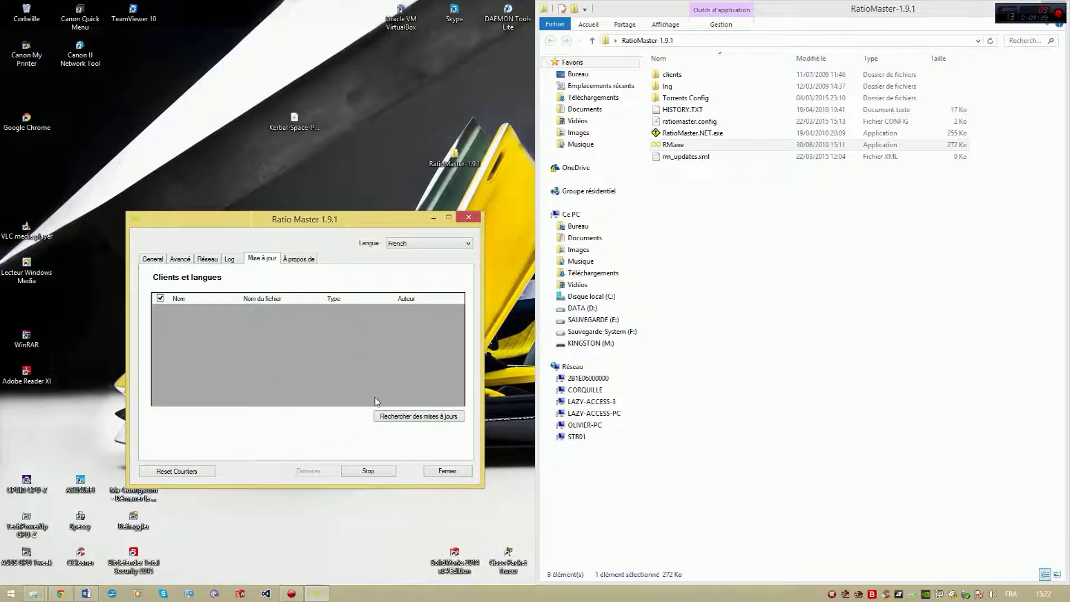
{"action": "left_click", "coordinate": [408, 417]}
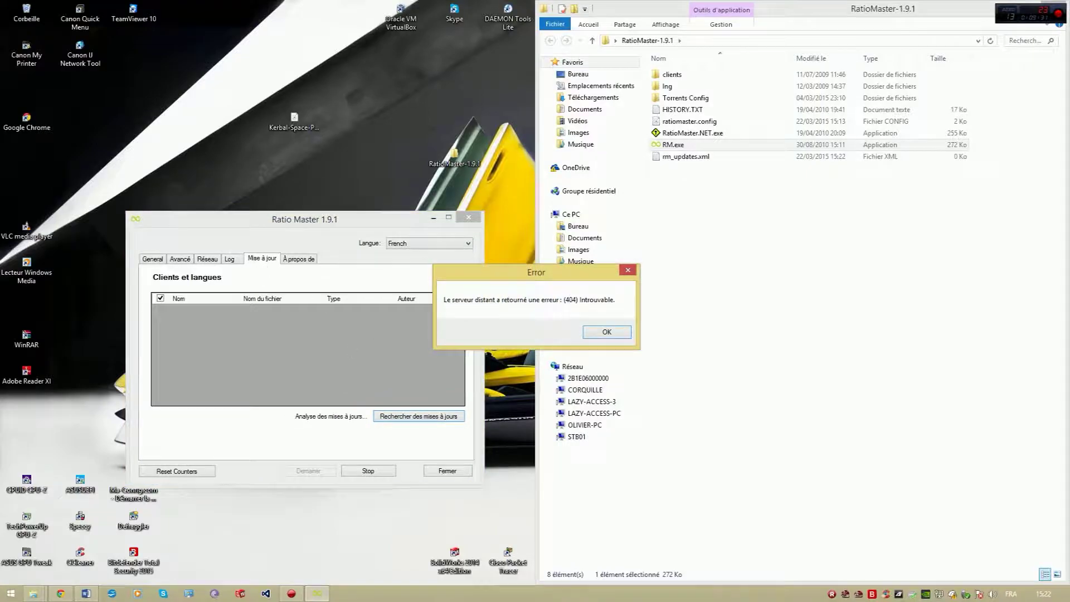
{"action": "left_click_drag", "start_coordinate": [552, 277], "coordinate": [366, 334]}
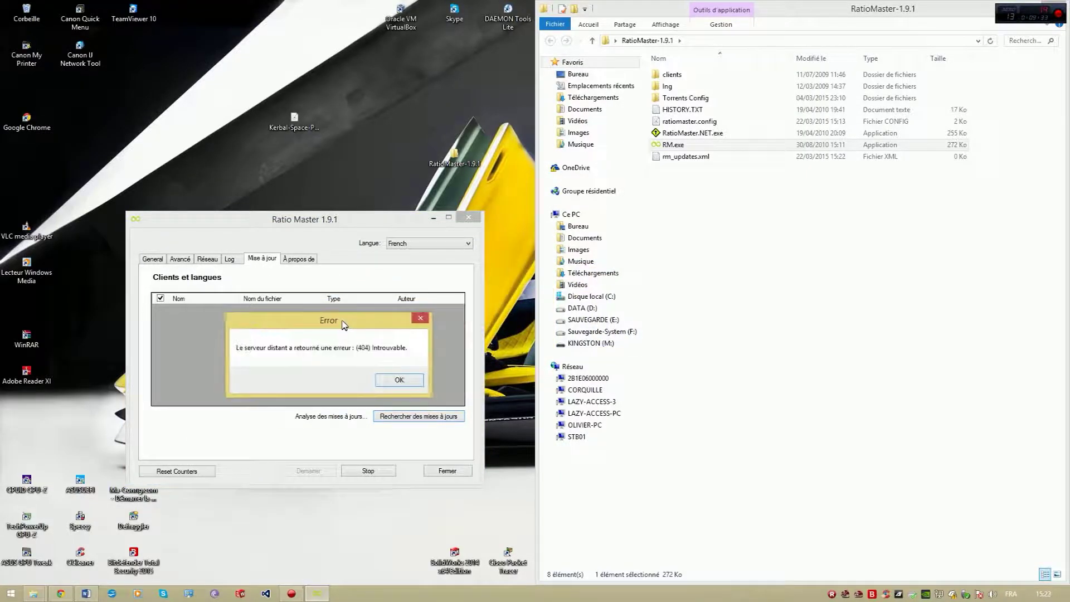
{"action": "left_click", "coordinate": [403, 386]}
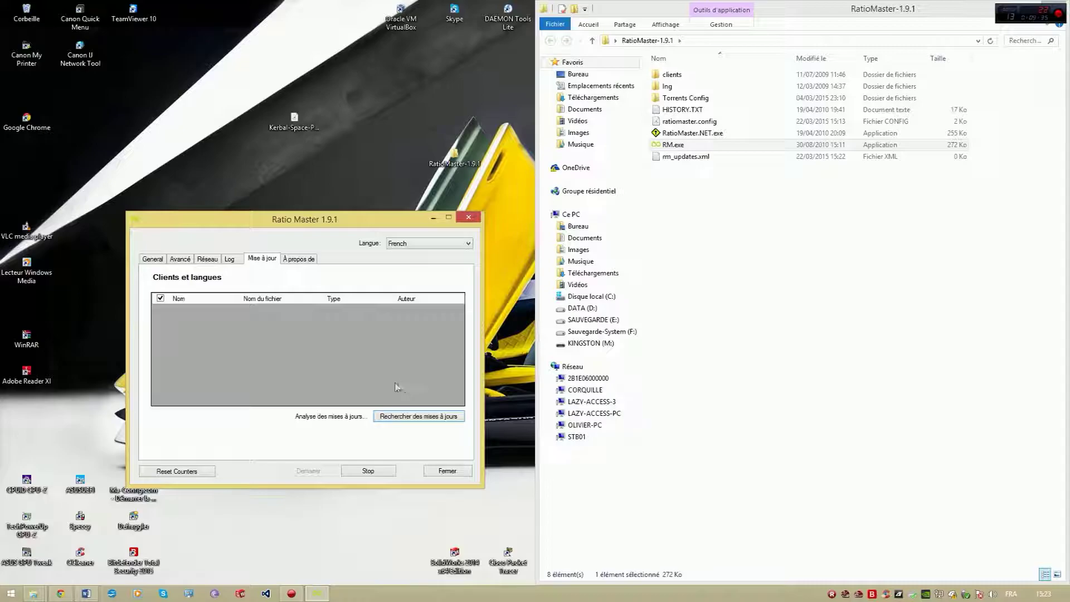
{"action": "left_click", "coordinate": [306, 262]}
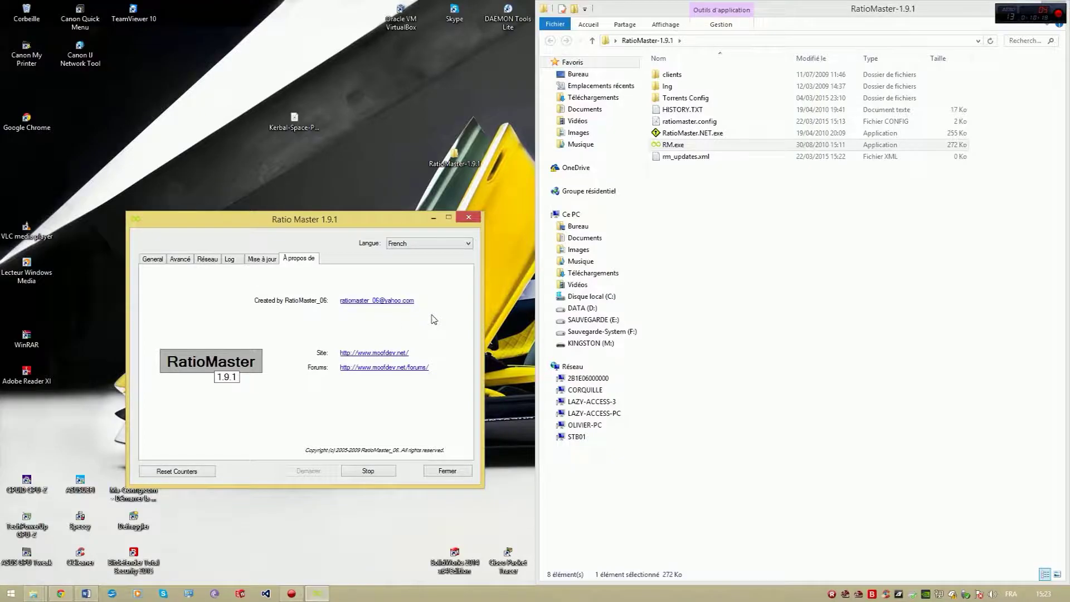
Step: Send a manual tracker update from the general settings and highlight the t411.io part of the tracker address
{"action": "left_click", "coordinate": [153, 258]}
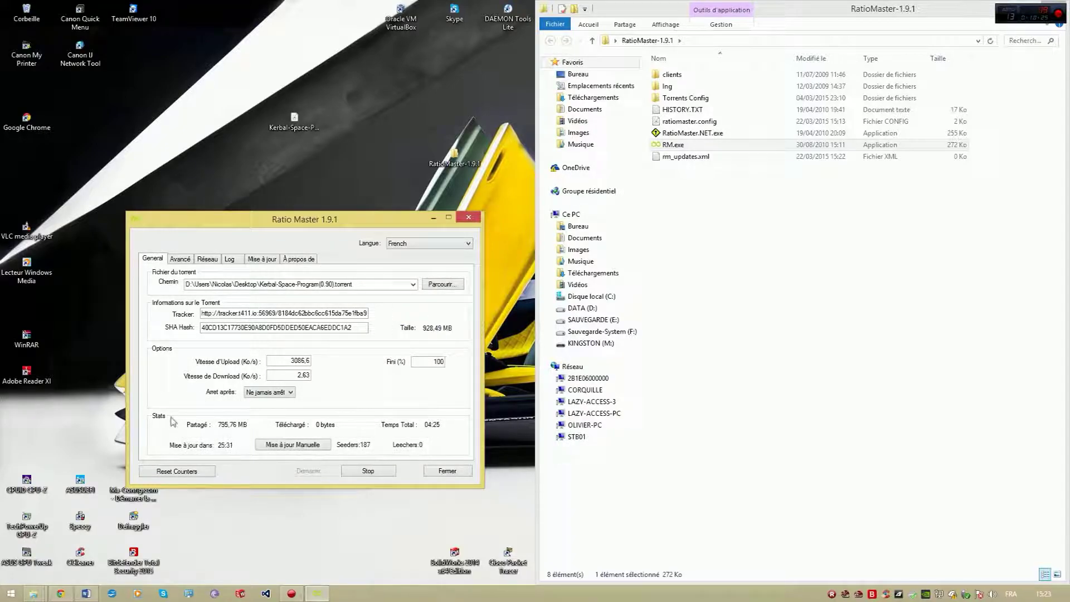
{"action": "left_click", "coordinate": [281, 445]}
{"action": "left_click_drag", "start_coordinate": [238, 313], "coordinate": [260, 313]}
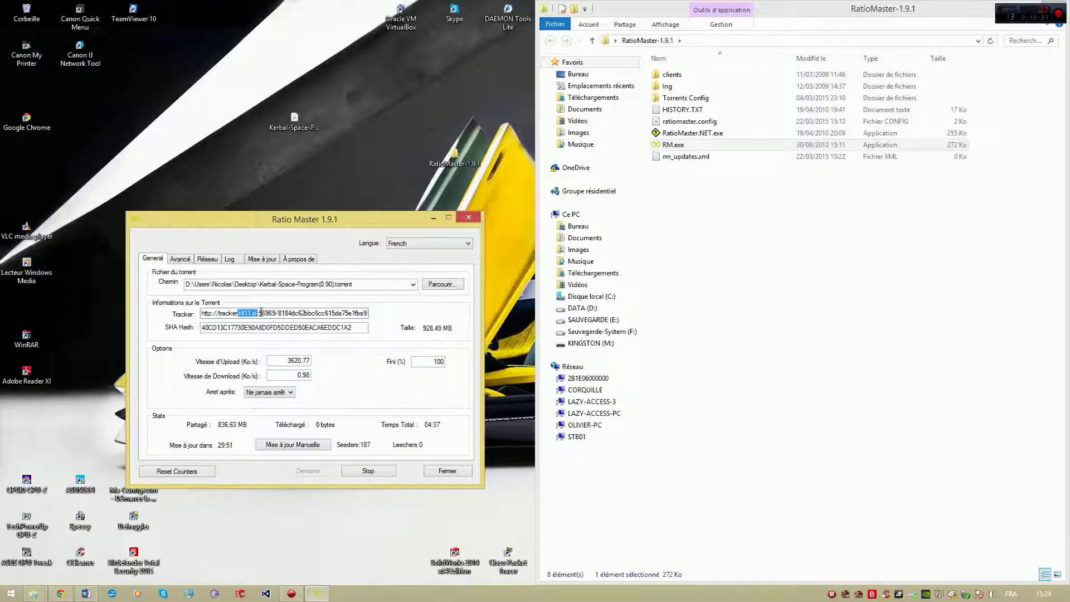